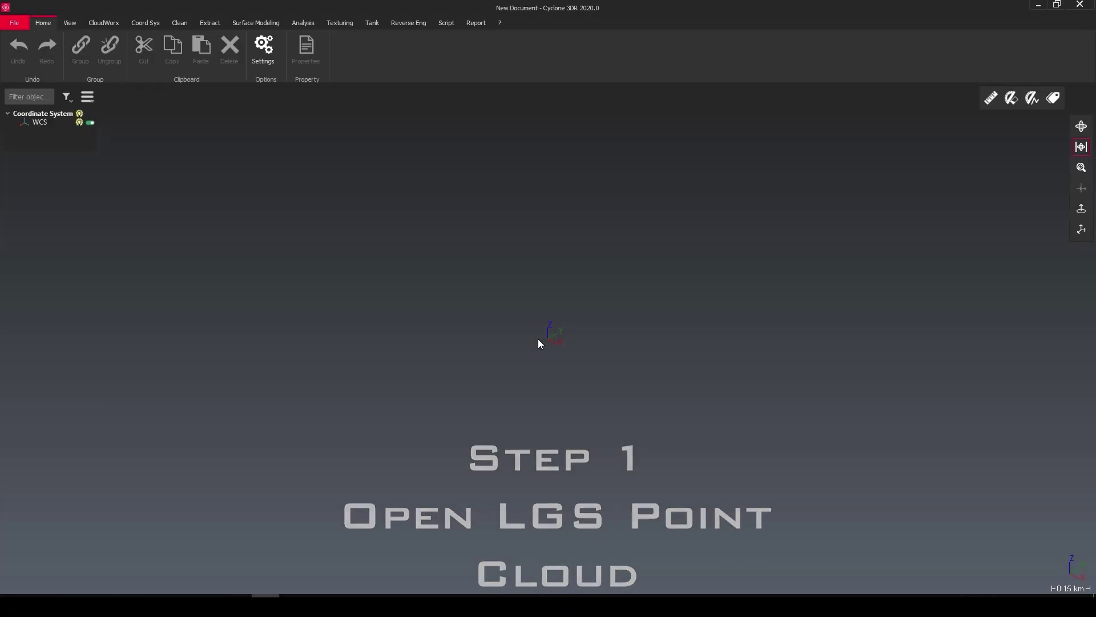
Load E:\Downloads\P2U.lgs in meters via CloudWorx Open LGS, then zoom to an oblique street view
click(104, 23)
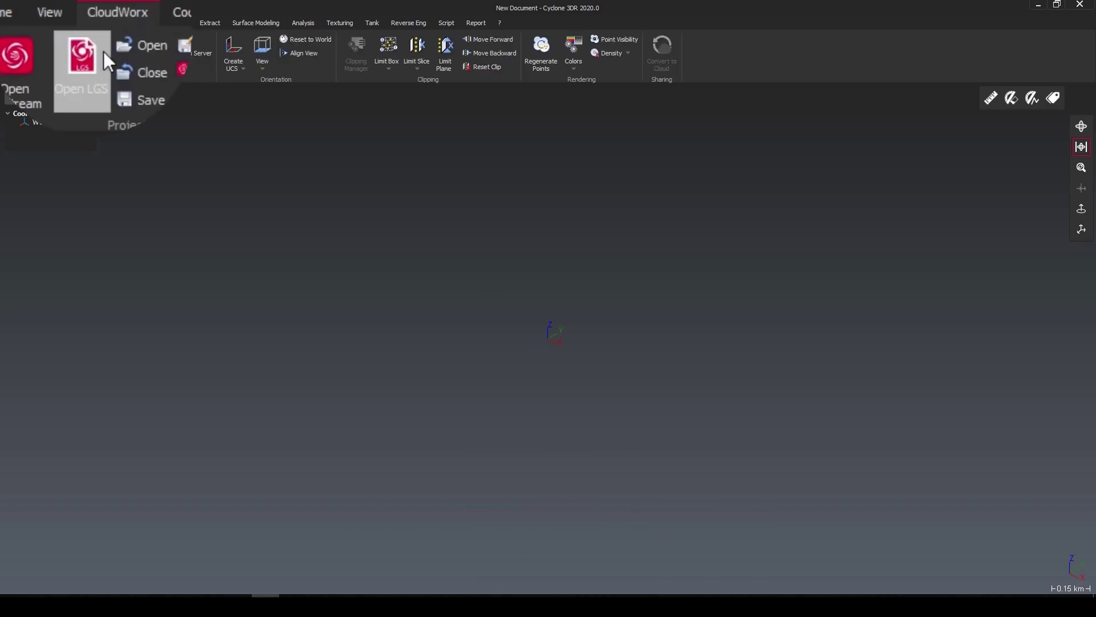
click(73, 92)
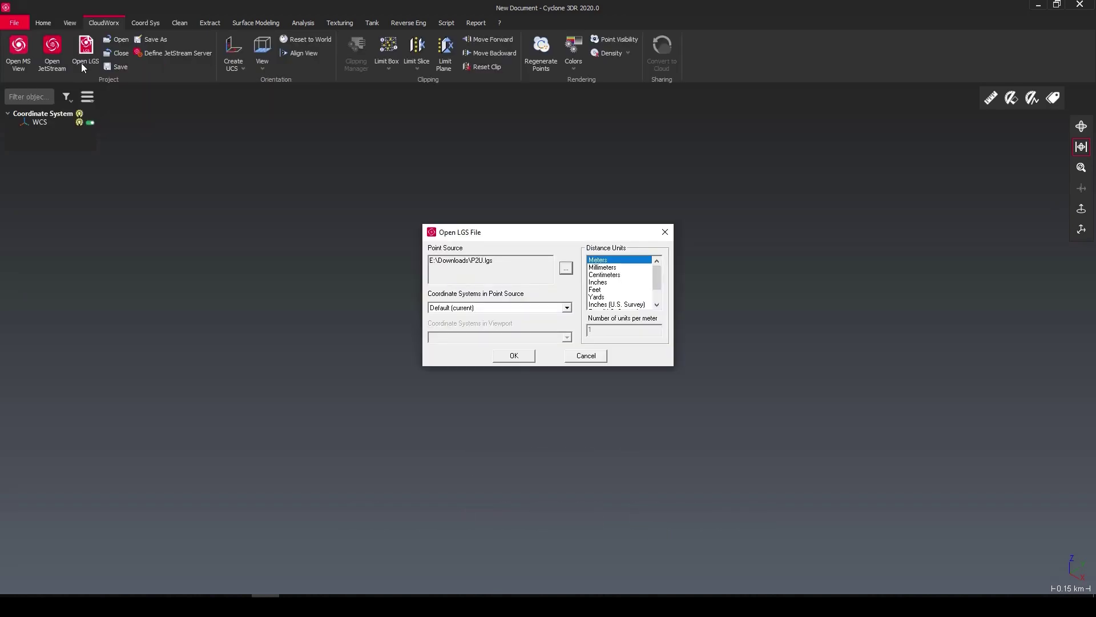
click(497, 264)
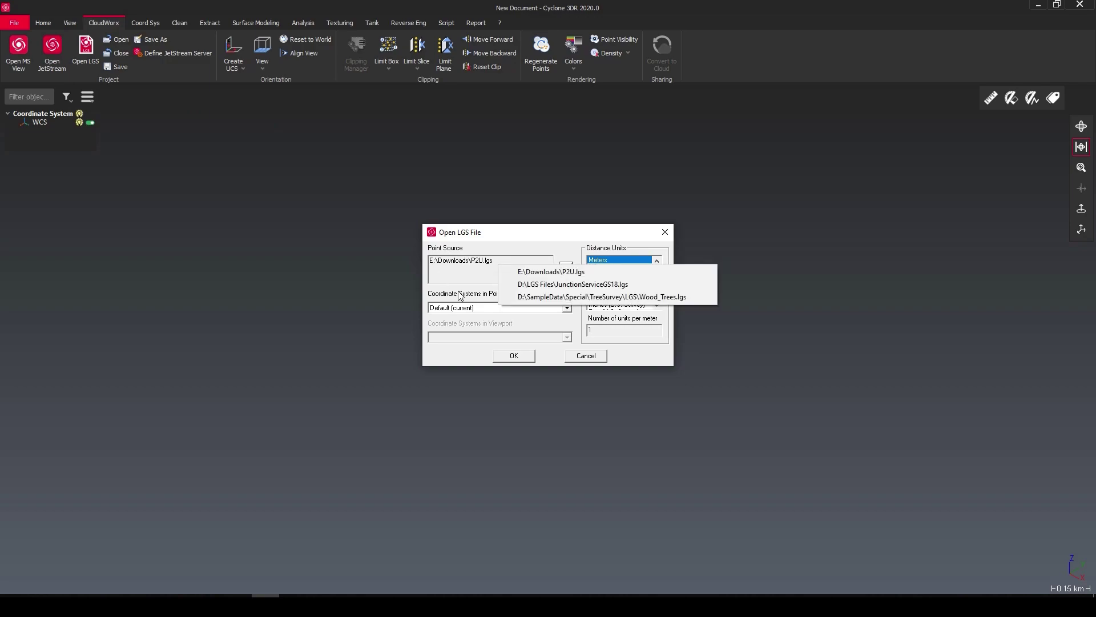
click(594, 331)
click(532, 349)
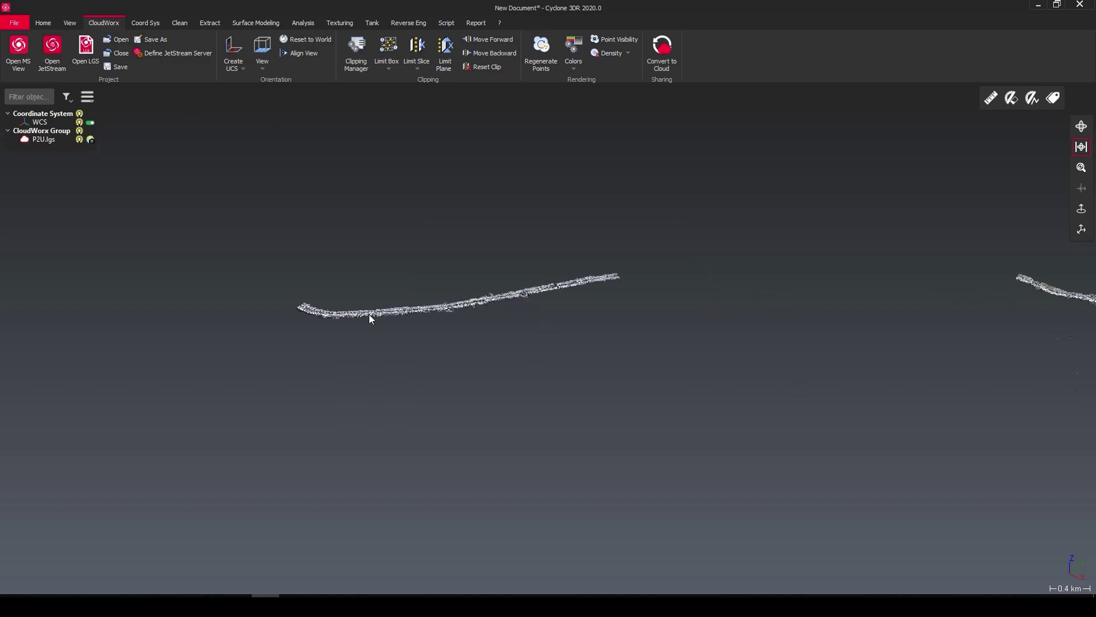
scroll(267, 309, up, 2)
scroll(271, 309, up, 2)
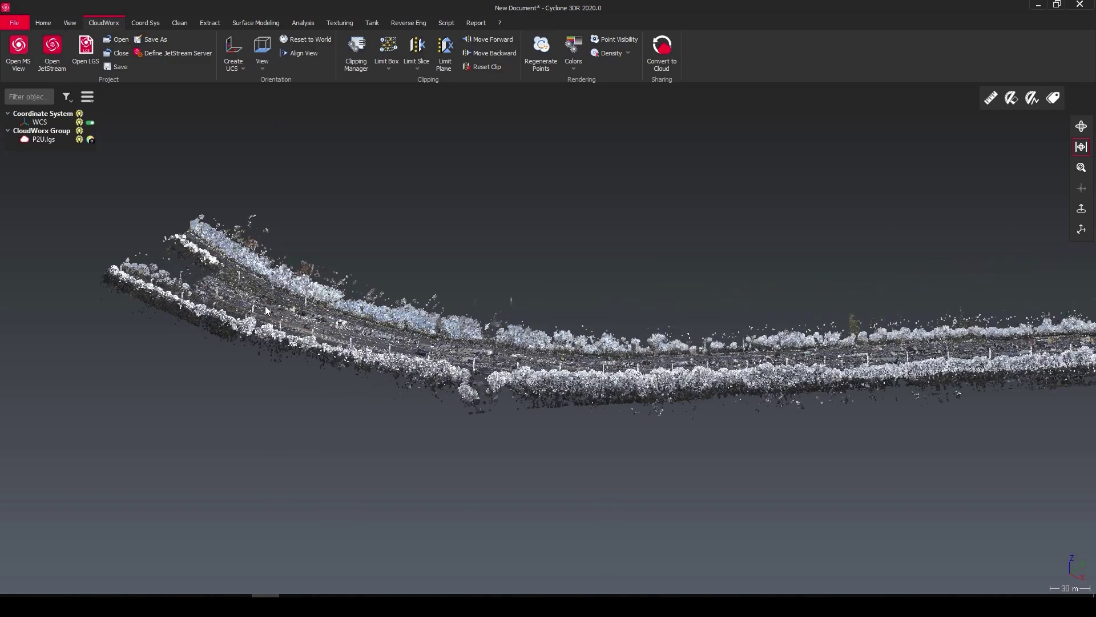
scroll(277, 306, up, 2)
scroll(283, 305, up, 2)
mouse_move(281, 304)
mouse_down()
mouse_move(461, 161)
mouse_move(389, 124)
mouse_up()
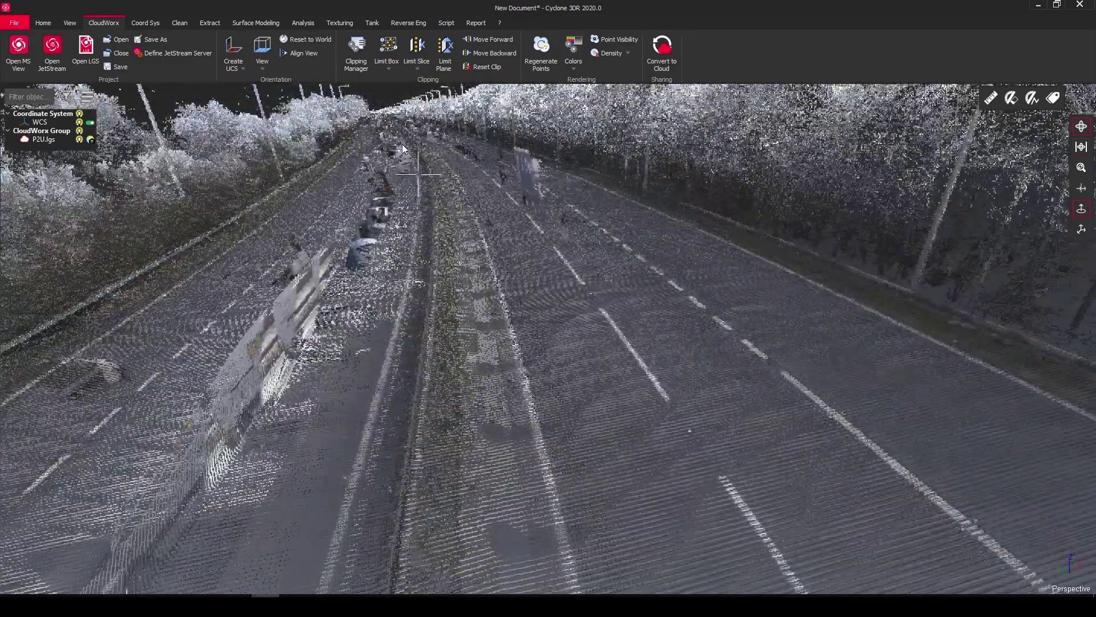
scroll(389, 123, up, 2)
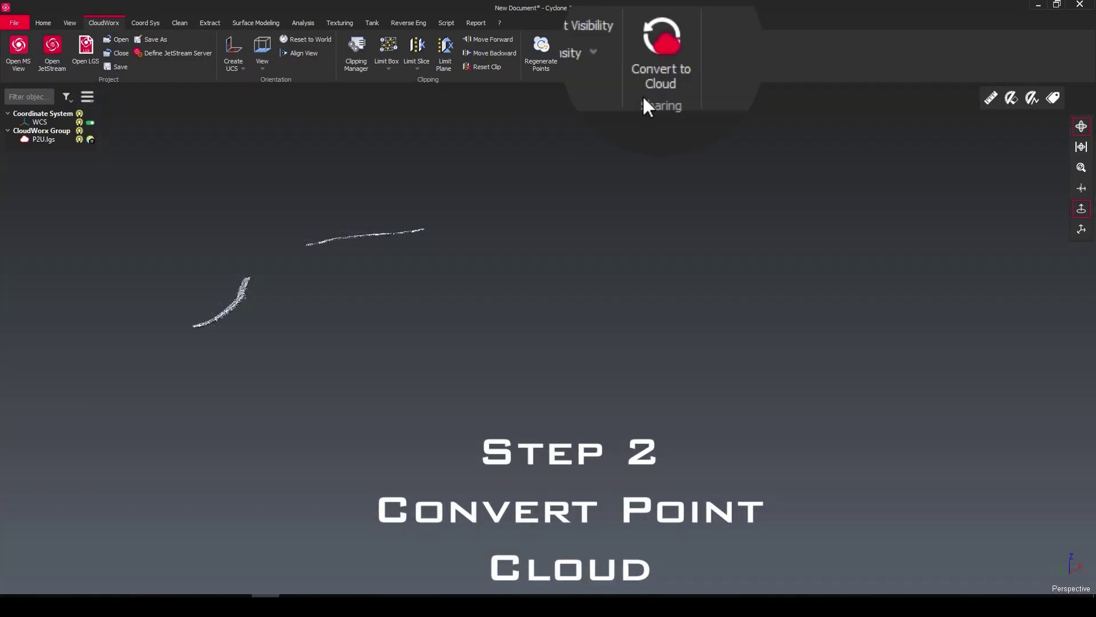
Convert the LGS data to a P2U cloud with 70 million max points, then zoom into the road
click(663, 67)
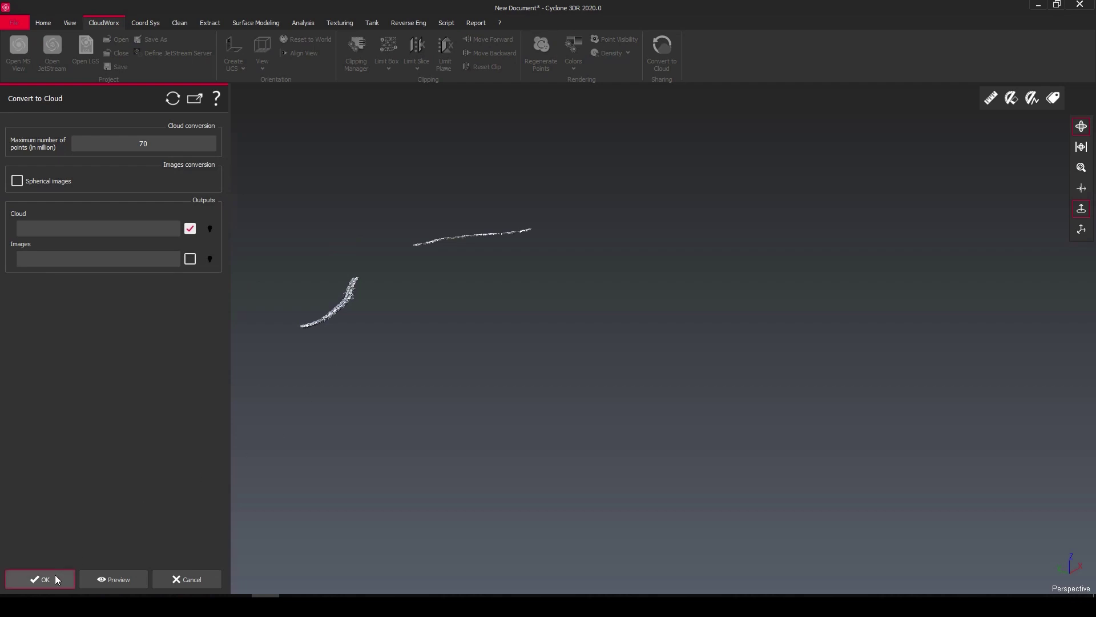
click(40, 579)
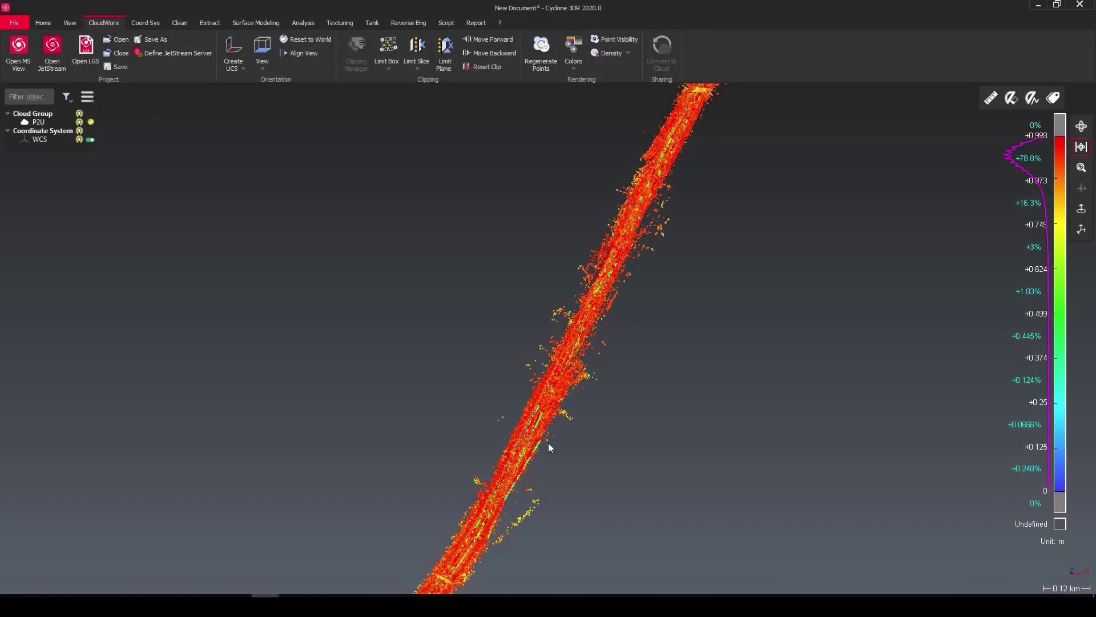
scroll(548, 448, up, 10)
drag(543, 450, 959, 83)
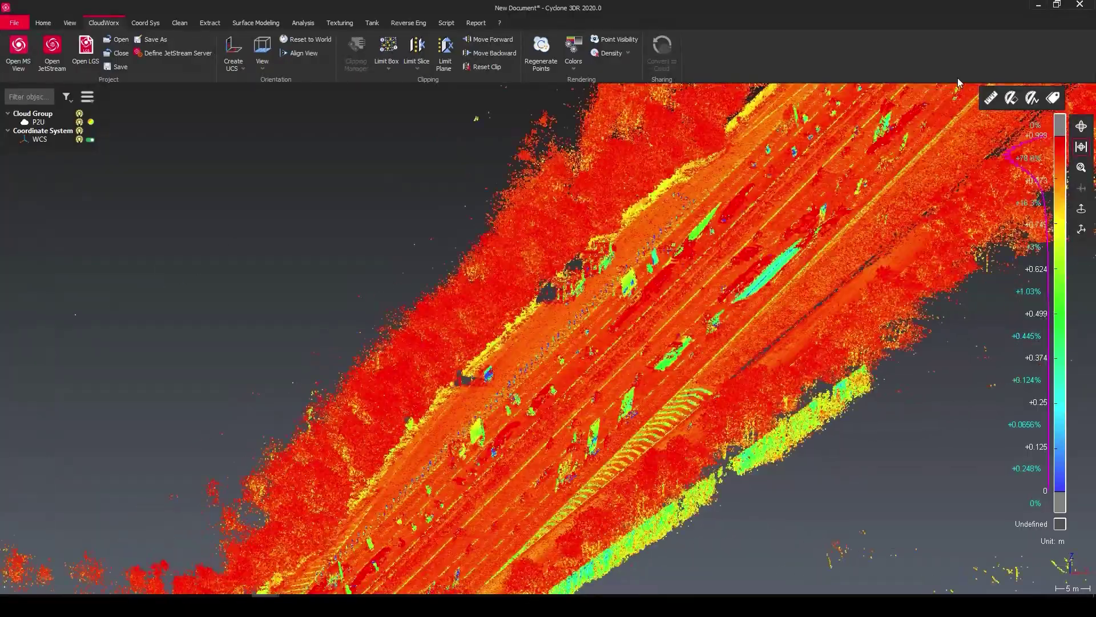
click(1082, 127)
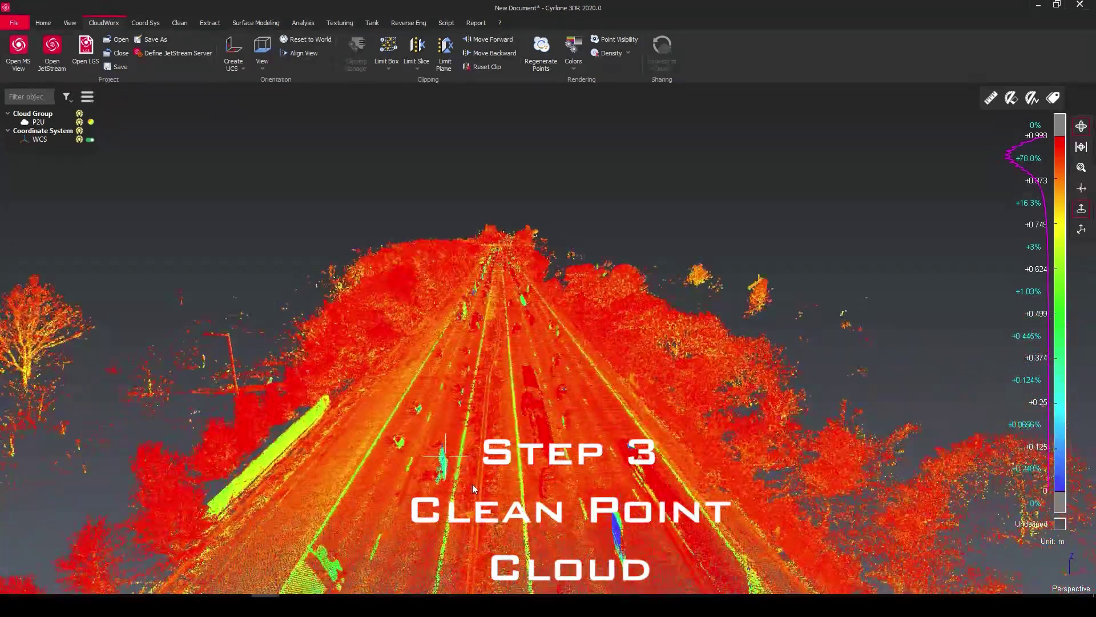
Select the P2U cloud and launch Split Ground Points from the Clean tools
click(500, 444)
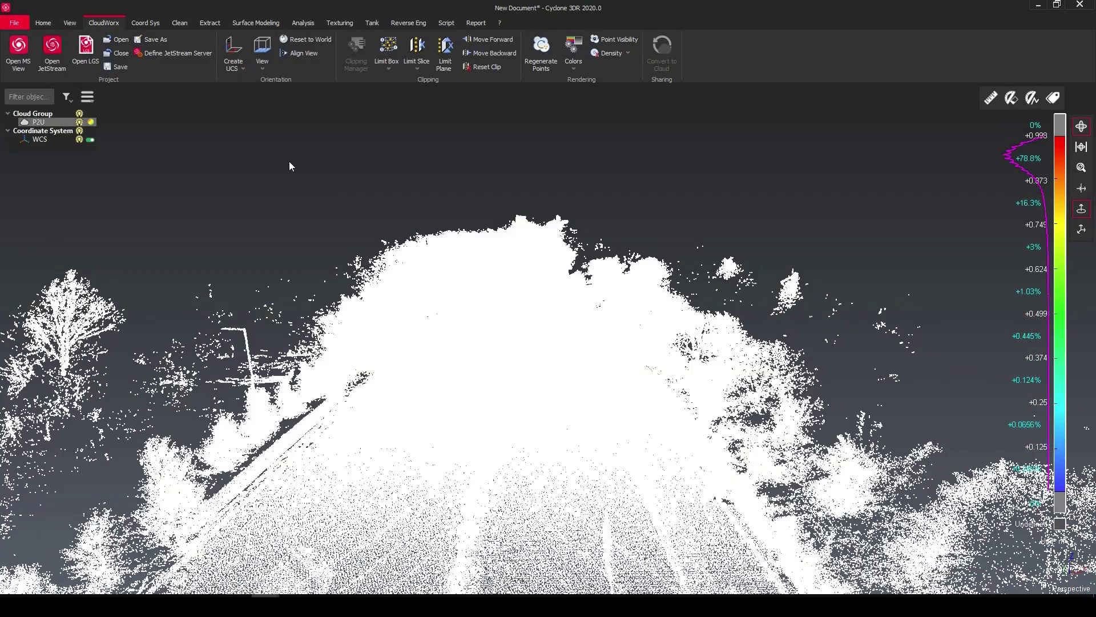
click(179, 23)
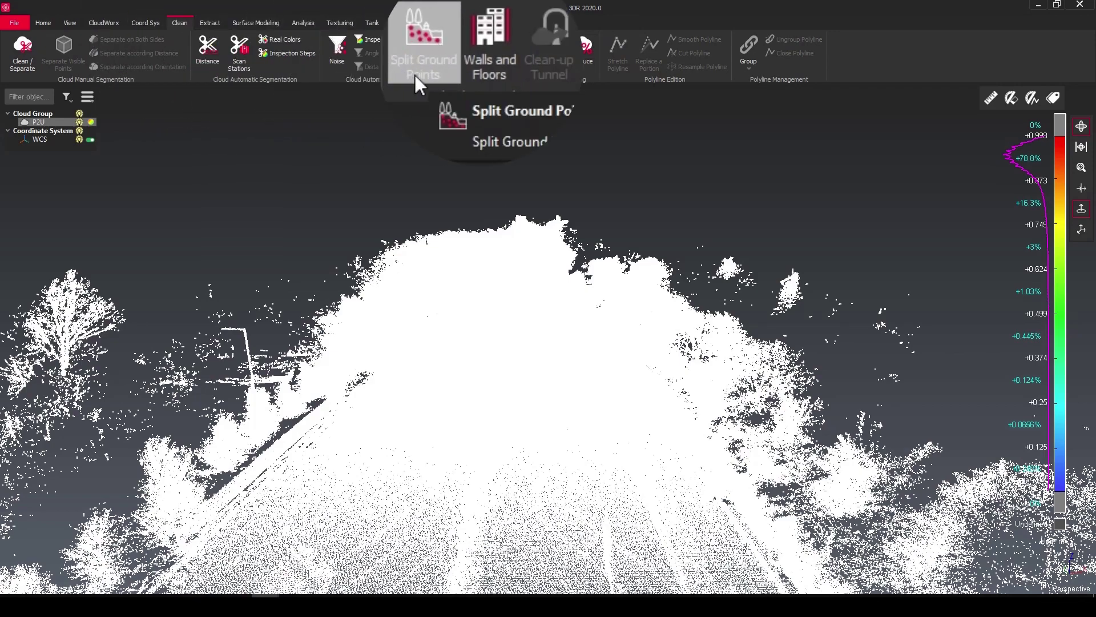
click(447, 68)
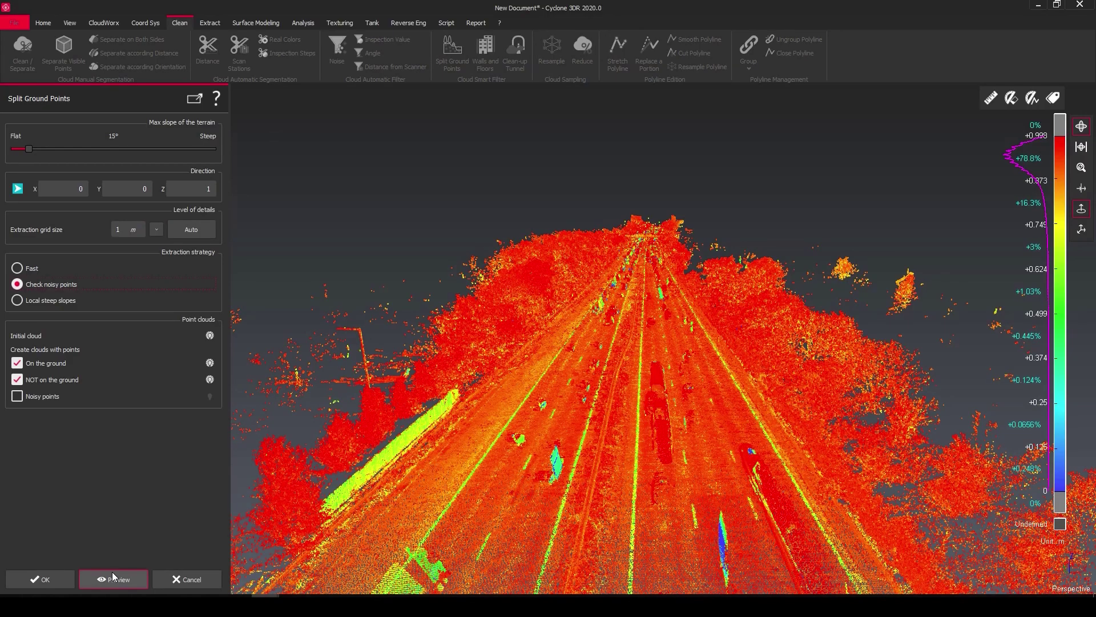
Preview the ground split, showing 'On the ground' and 'NOT on the ground' points each alone
click(118, 581)
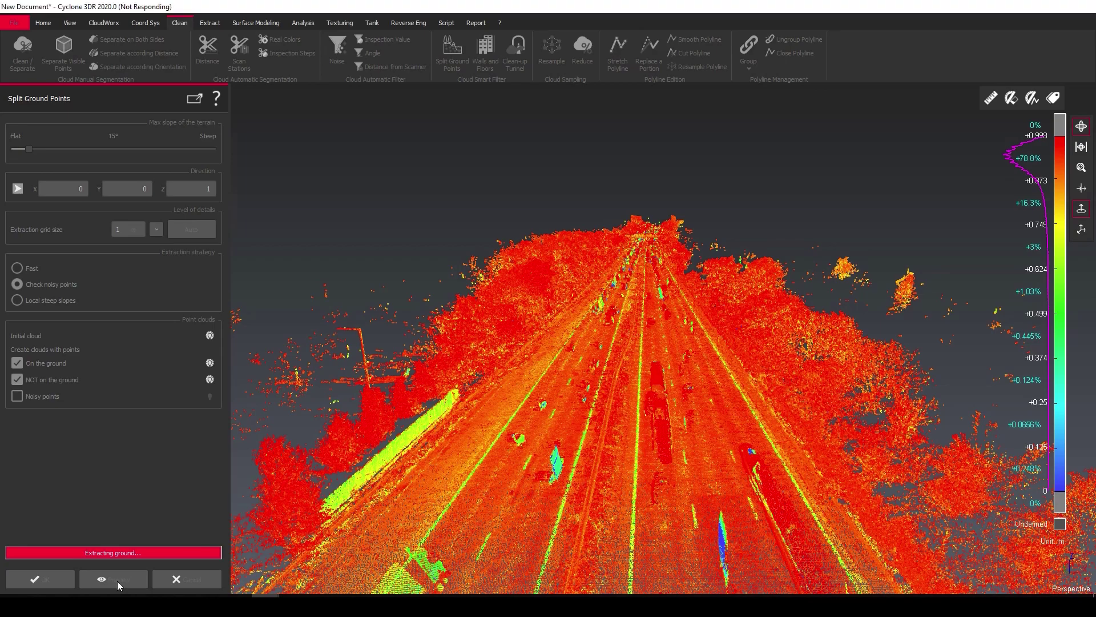
click(210, 379)
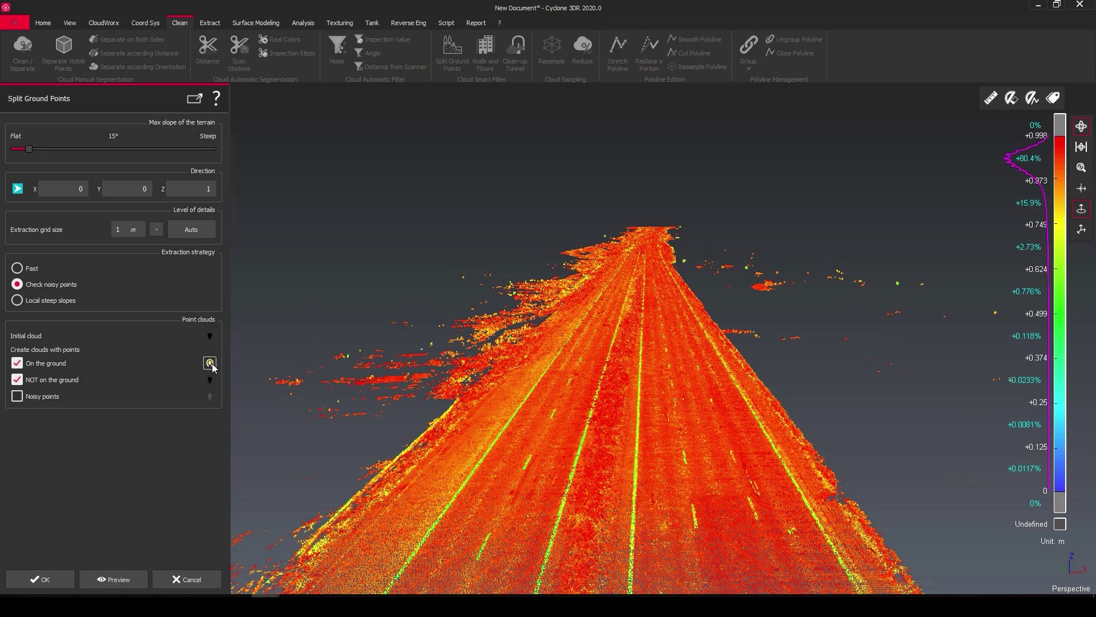
click(211, 364)
click(210, 380)
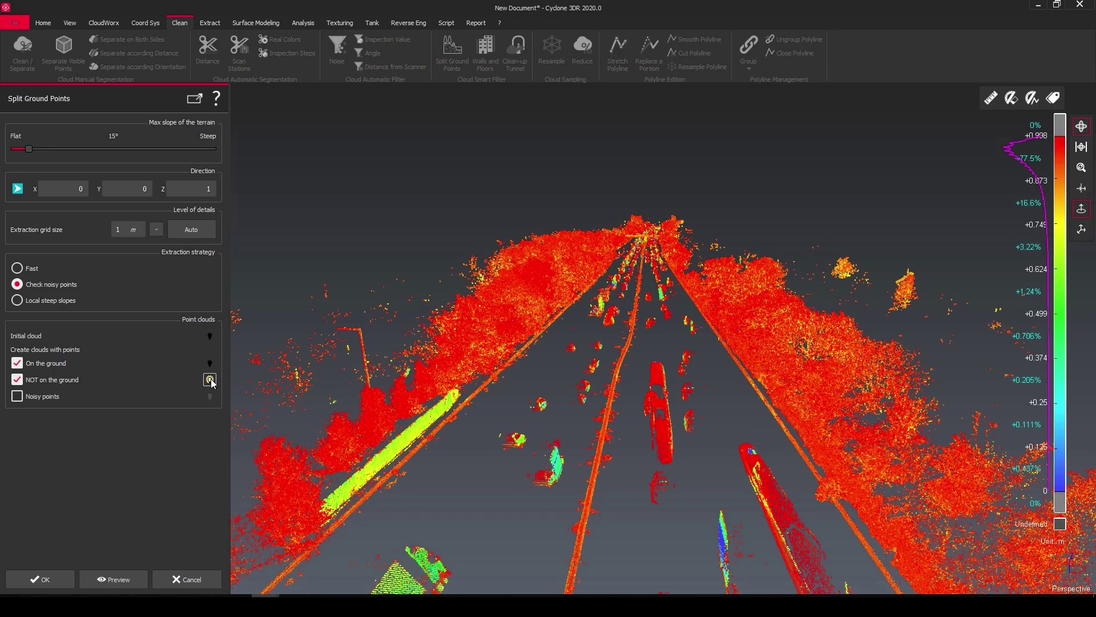
click(210, 379)
click(210, 363)
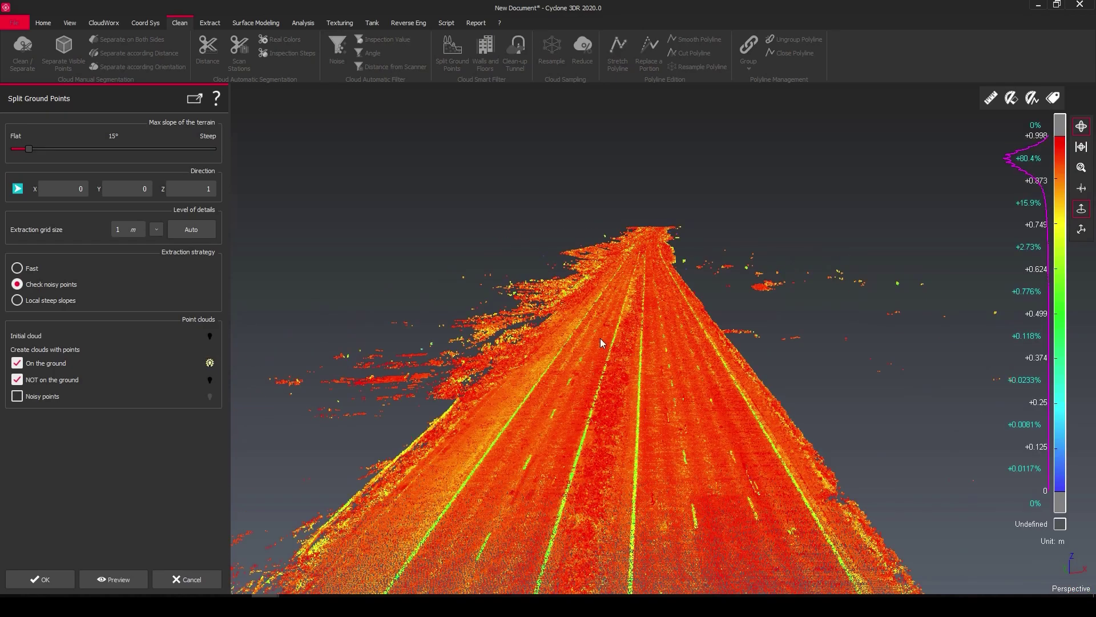
scroll(652, 230, up, 2)
scroll(652, 231, up, 2)
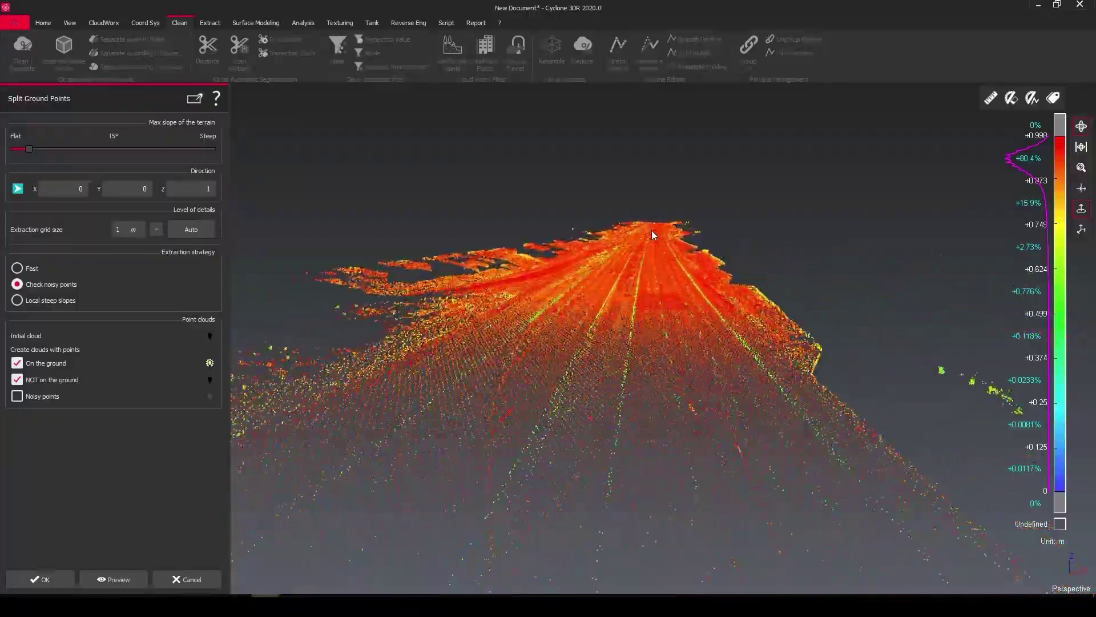
scroll(652, 231, up, 2)
mouse_move(670, 249)
mouse_down()
mouse_move(604, 315)
mouse_move(639, 313)
mouse_move(598, 175)
mouse_move(646, 180)
mouse_move(621, 200)
mouse_move(591, 187)
mouse_up()
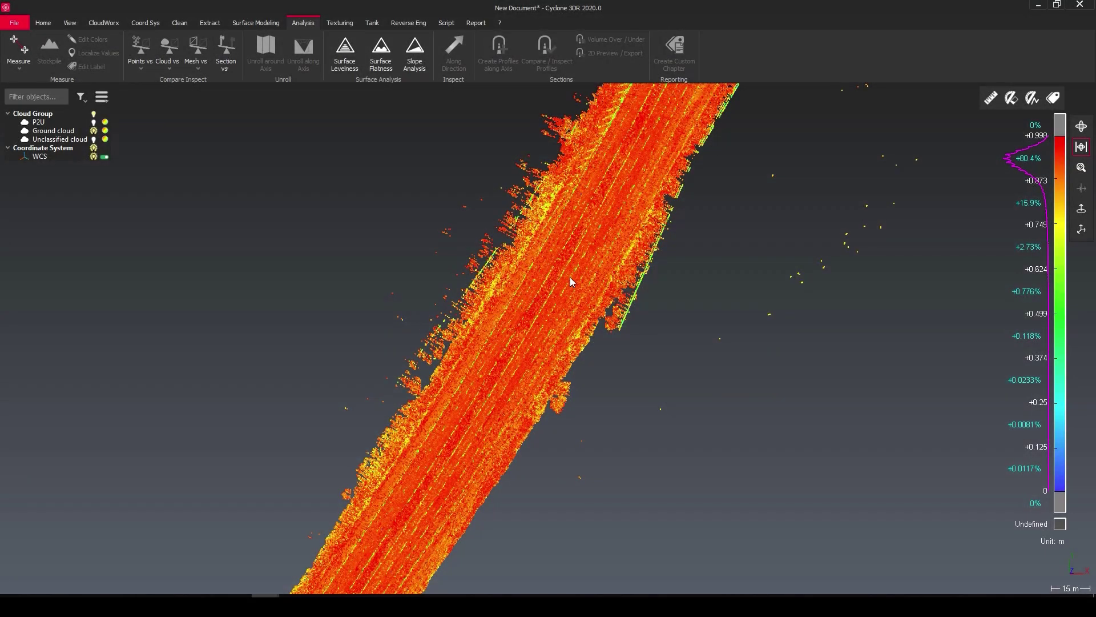
Apply the Tolerance colour preset to the Ground cloud's colour gradient
click(570, 277)
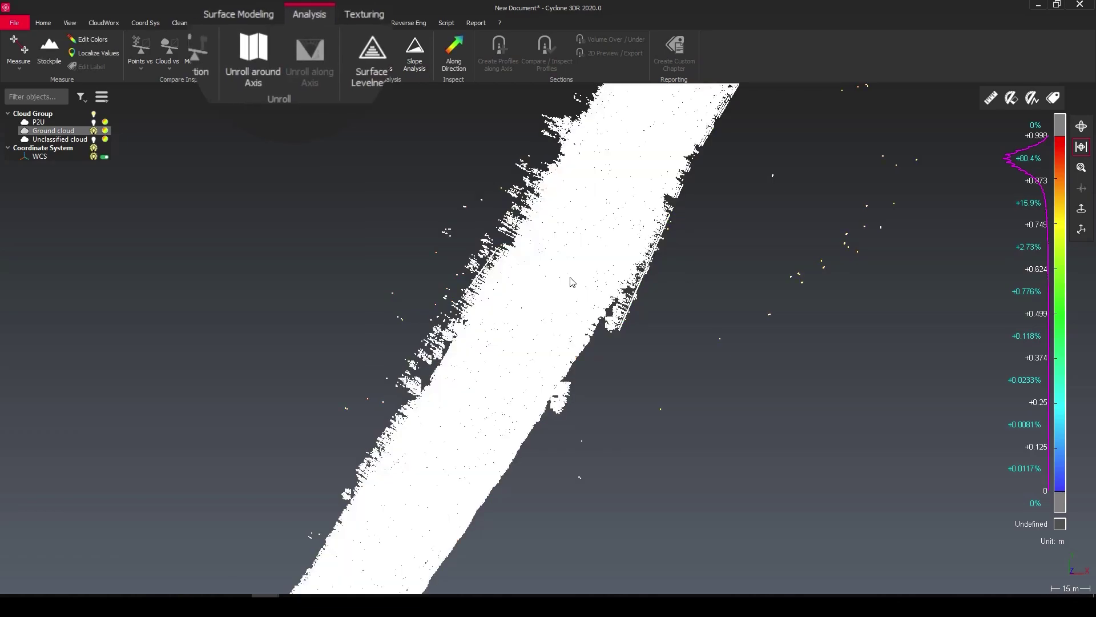
click(86, 41)
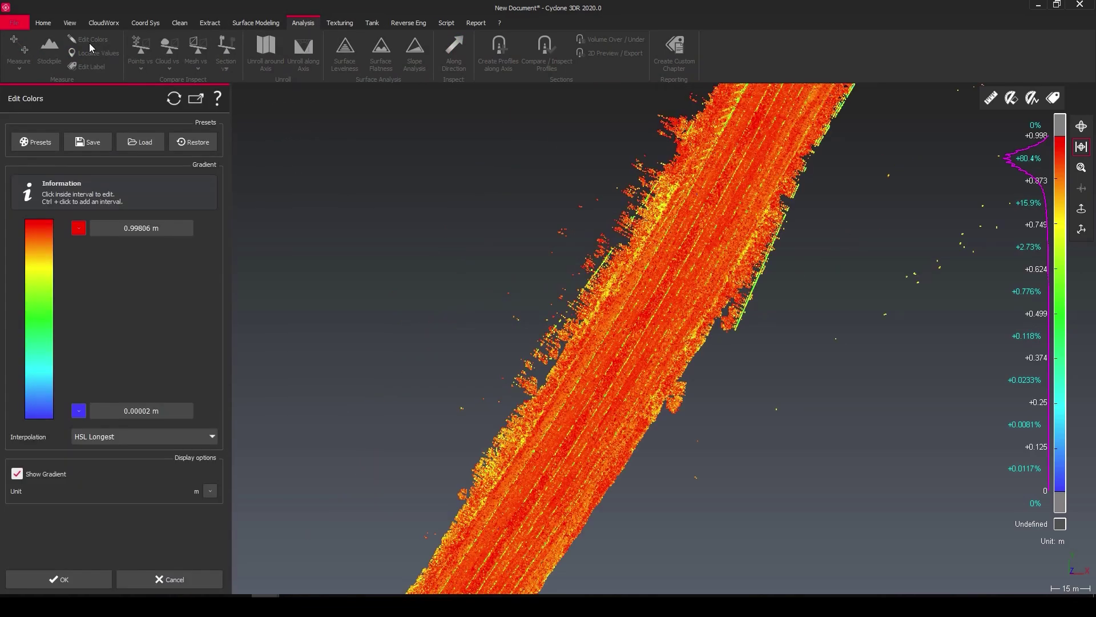
click(31, 140)
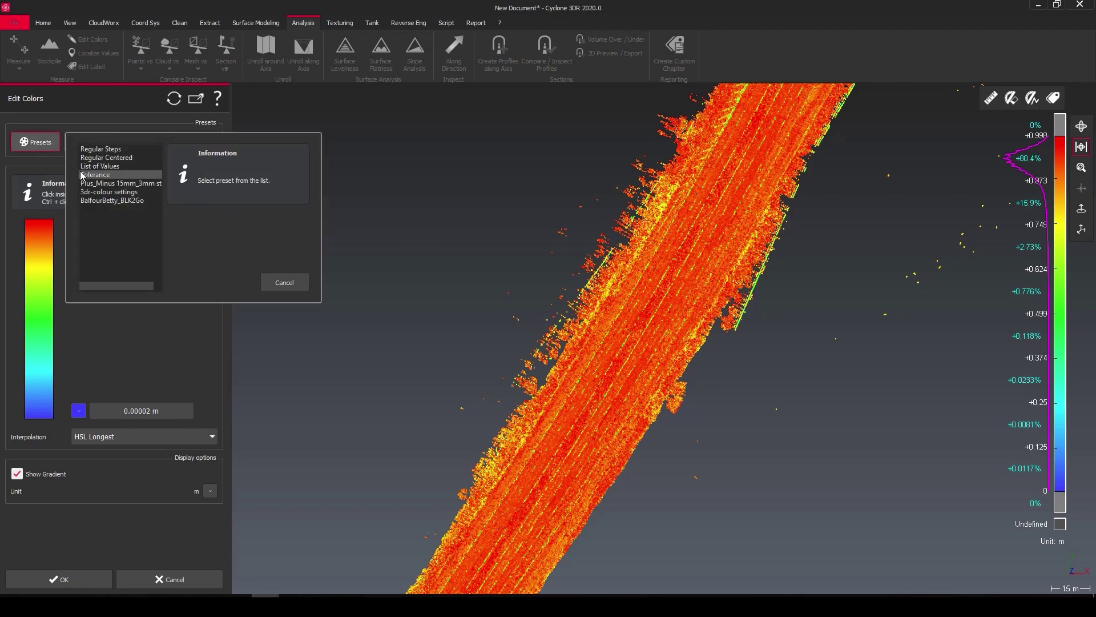
click(97, 179)
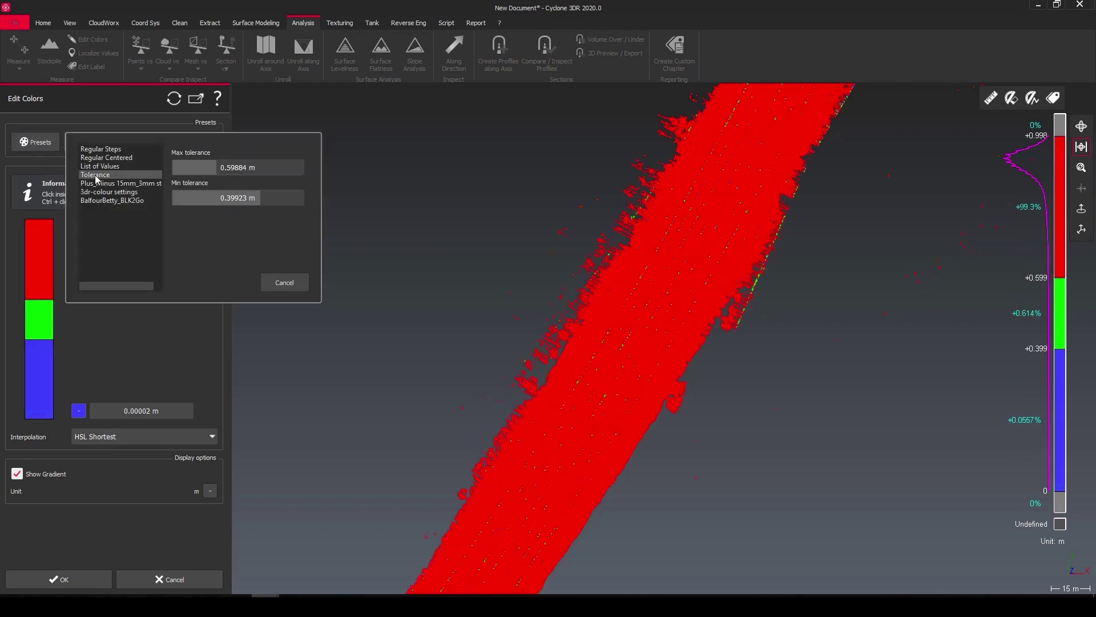
Adjust the green interval to about 0.399–0.727 m so road markings show green
click(43, 307)
mouse_move(20, 298)
mouse_down()
mouse_move(27, 193)
mouse_move(33, 256)
mouse_up()
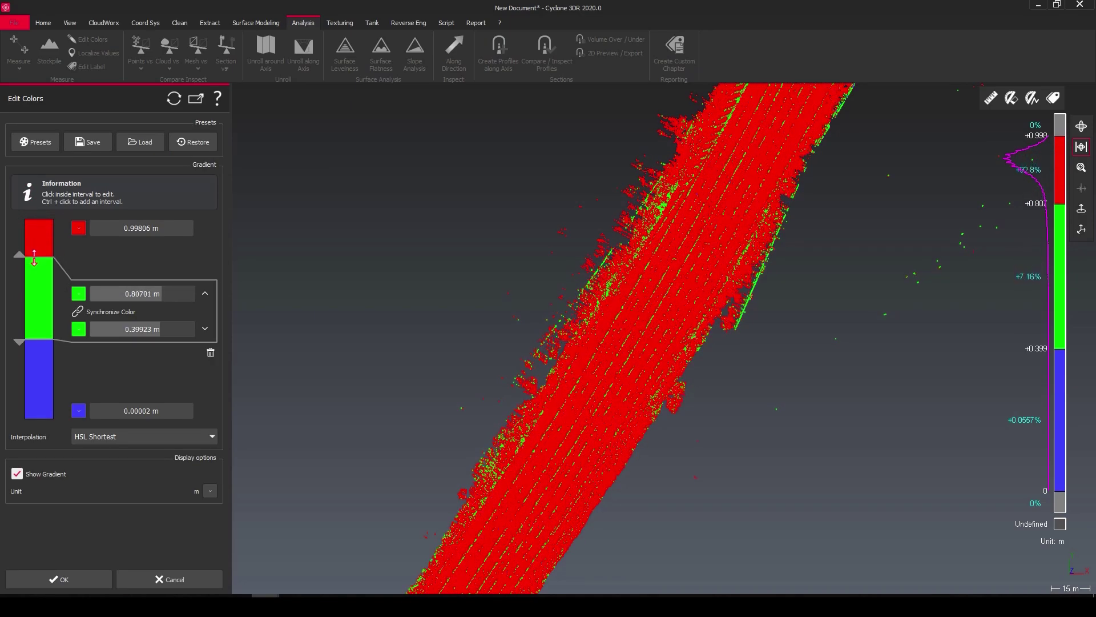
scroll(639, 356, up, 2)
scroll(639, 356, up, 2)
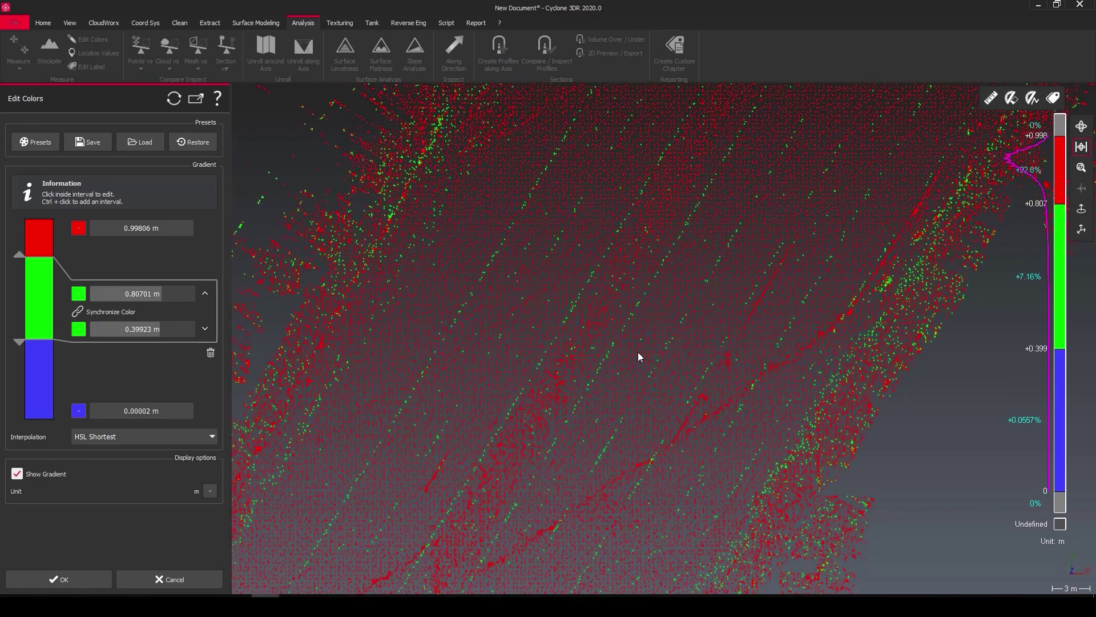
scroll(639, 356, up, 2)
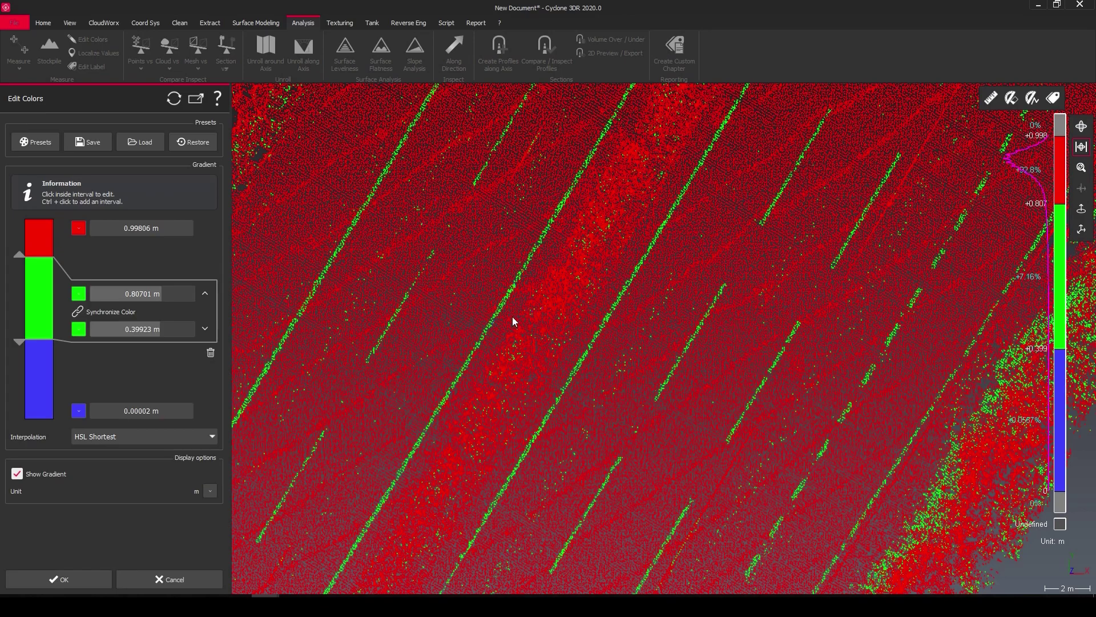
scroll(512, 316, down, 1)
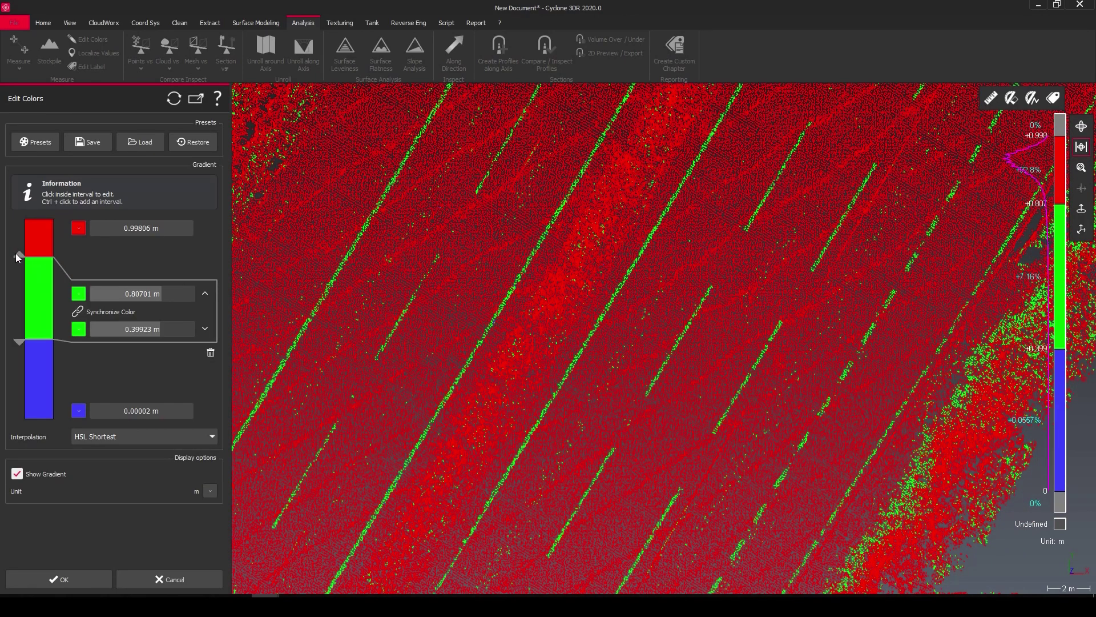
mouse_move(19, 260)
mouse_down()
mouse_move(21, 319)
mouse_move(19, 220)
mouse_move(22, 273)
mouse_up()
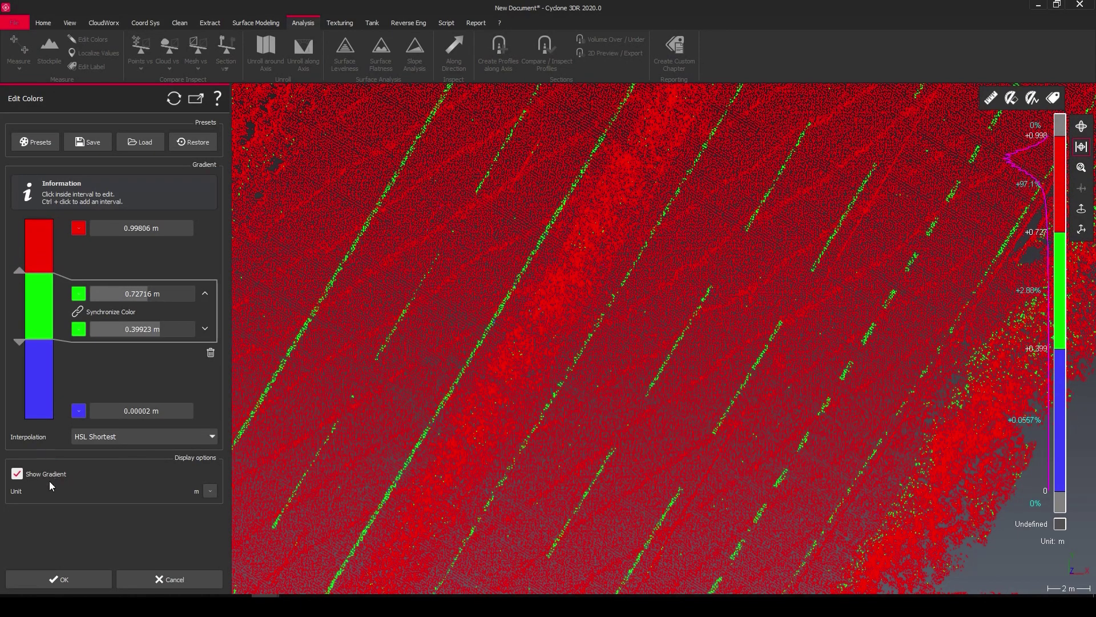
Accept the tolerance colour scale and run Inspection Steps segmentation on the ground cloud
click(63, 578)
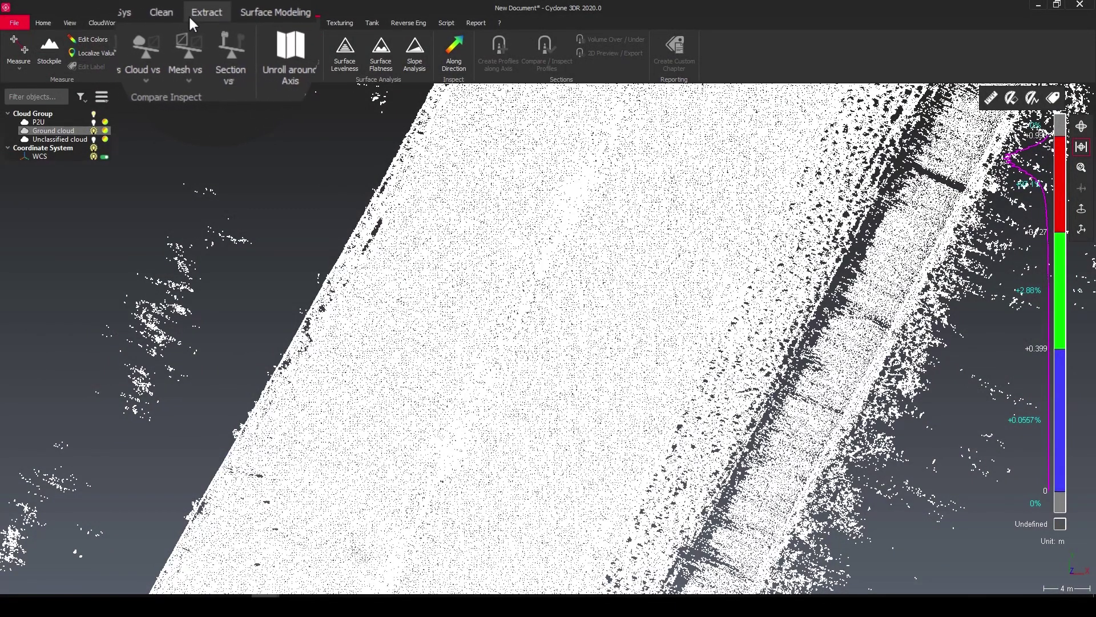
click(155, 13)
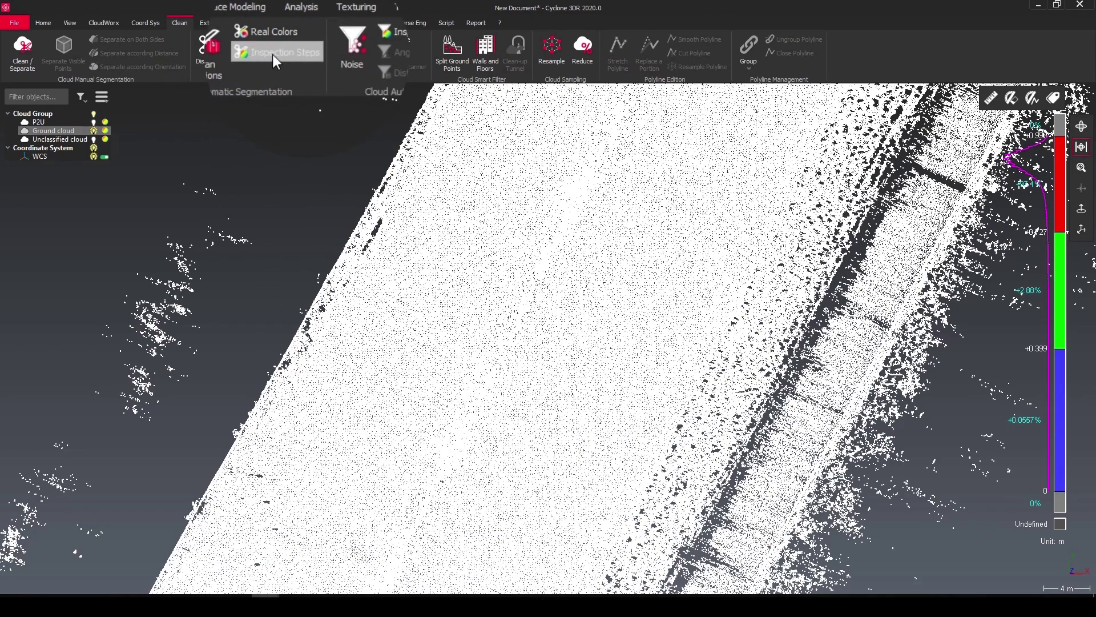
click(287, 53)
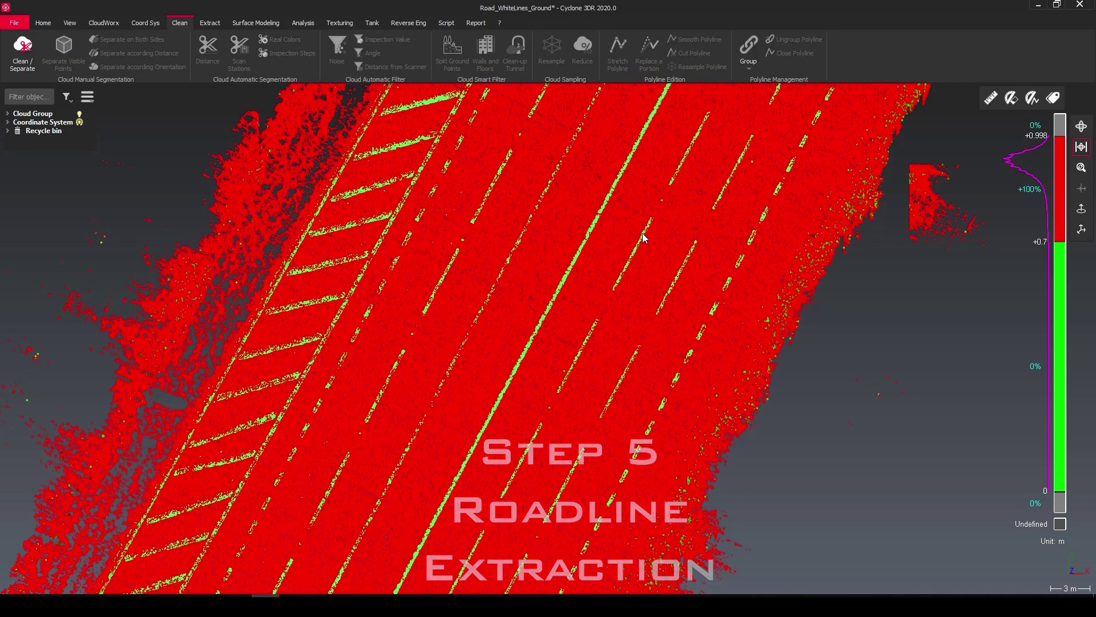
Hide the ground cloud and extract a first road line with the RoadLineExtraction script
click(634, 232)
right_click(627, 231)
click(659, 240)
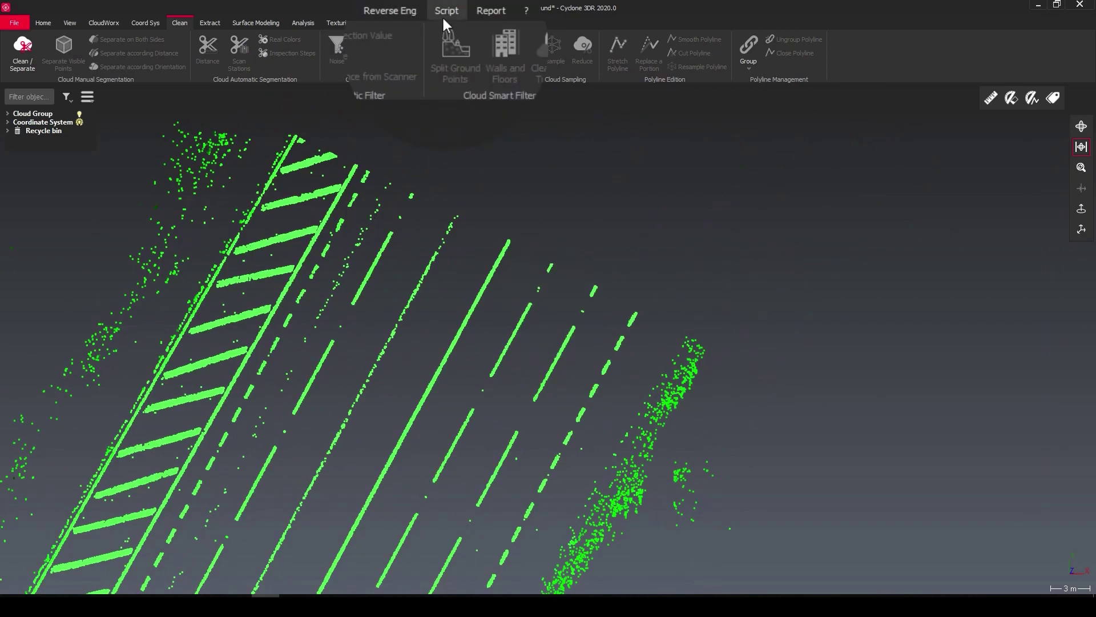
click(441, 22)
click(211, 54)
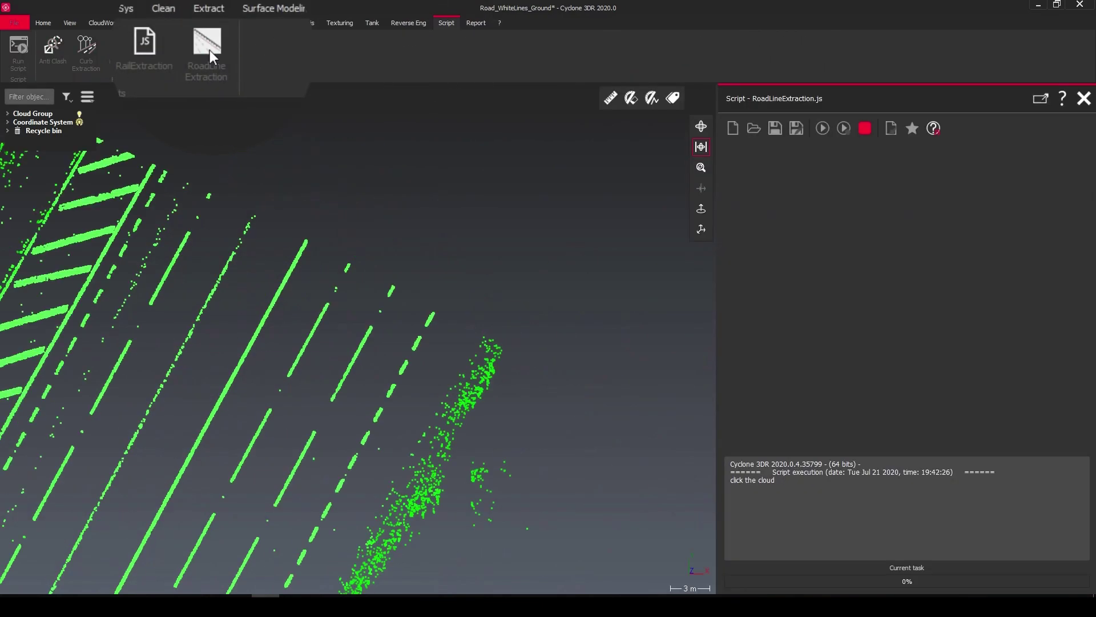
click(297, 265)
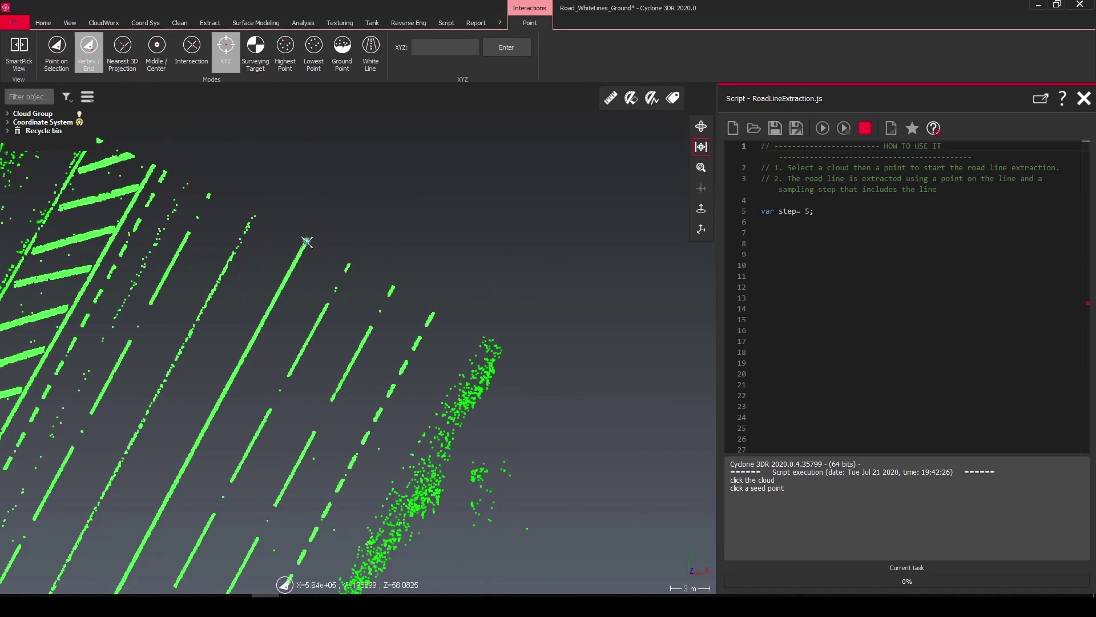
click(305, 243)
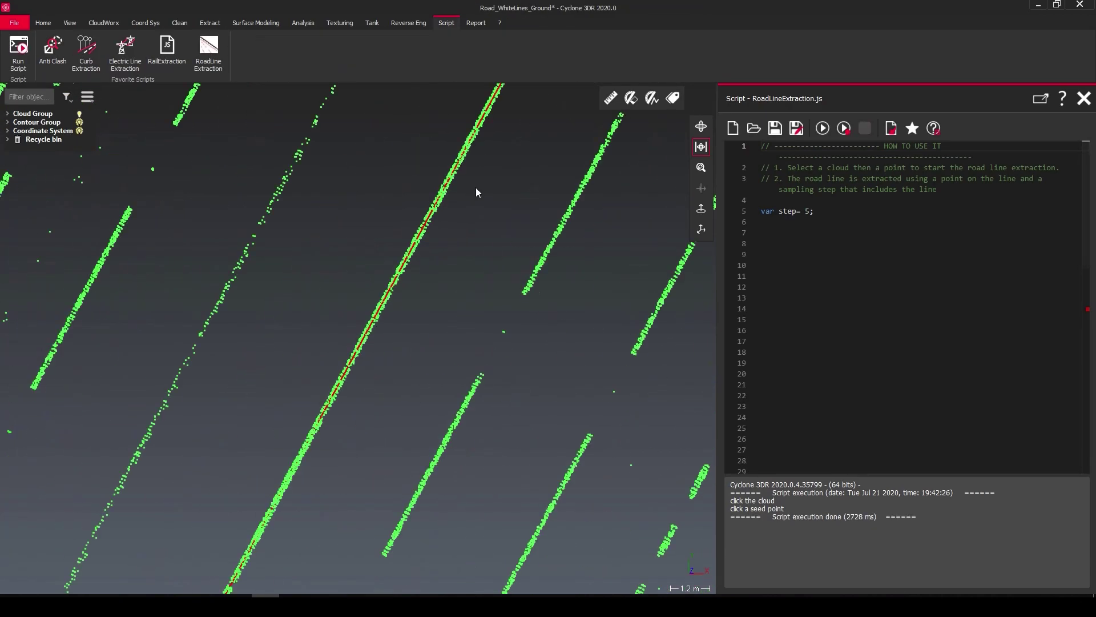
scroll(434, 285, down, 3)
scroll(373, 415, down, 3)
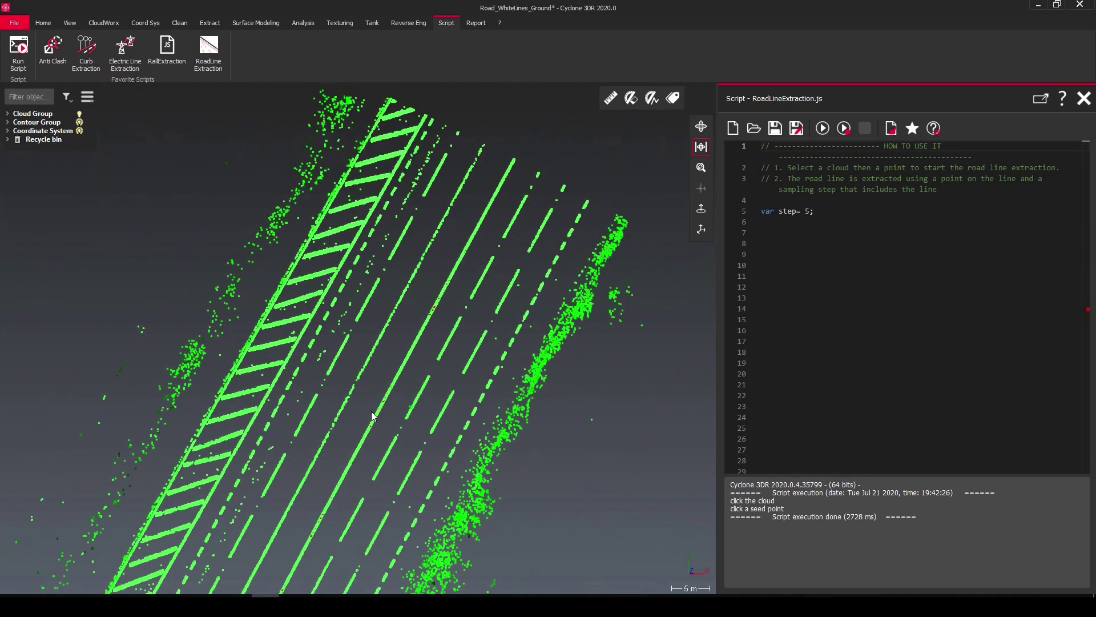
scroll(483, 152, up, 3)
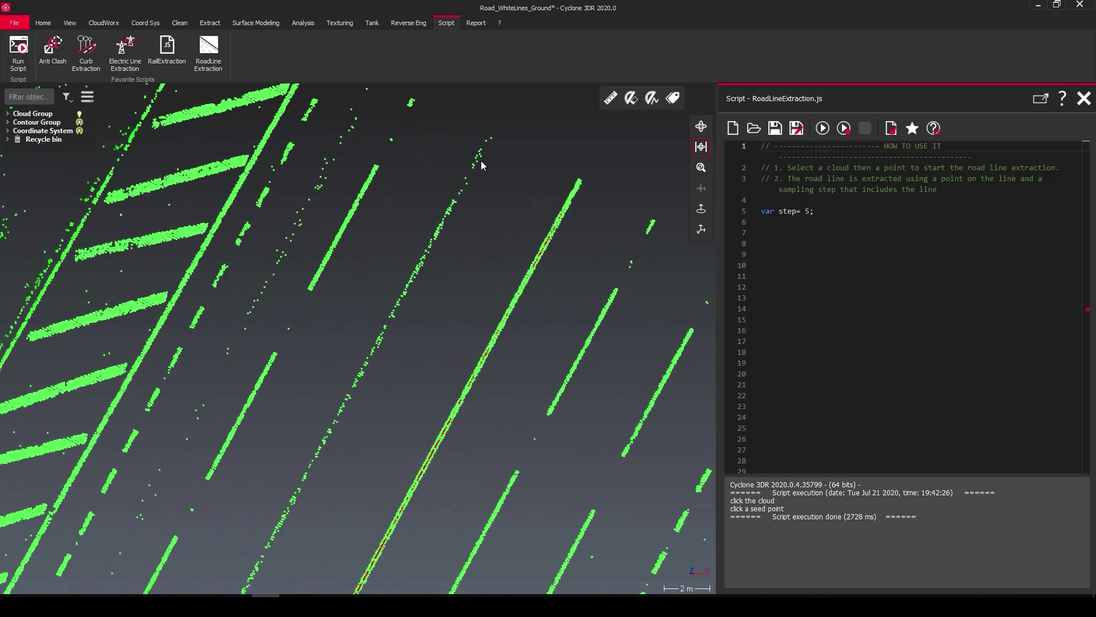
middle_drag(482, 165, 546, 323)
Extract a road line along the hatched area's edge with RoadLineExtraction
click(820, 131)
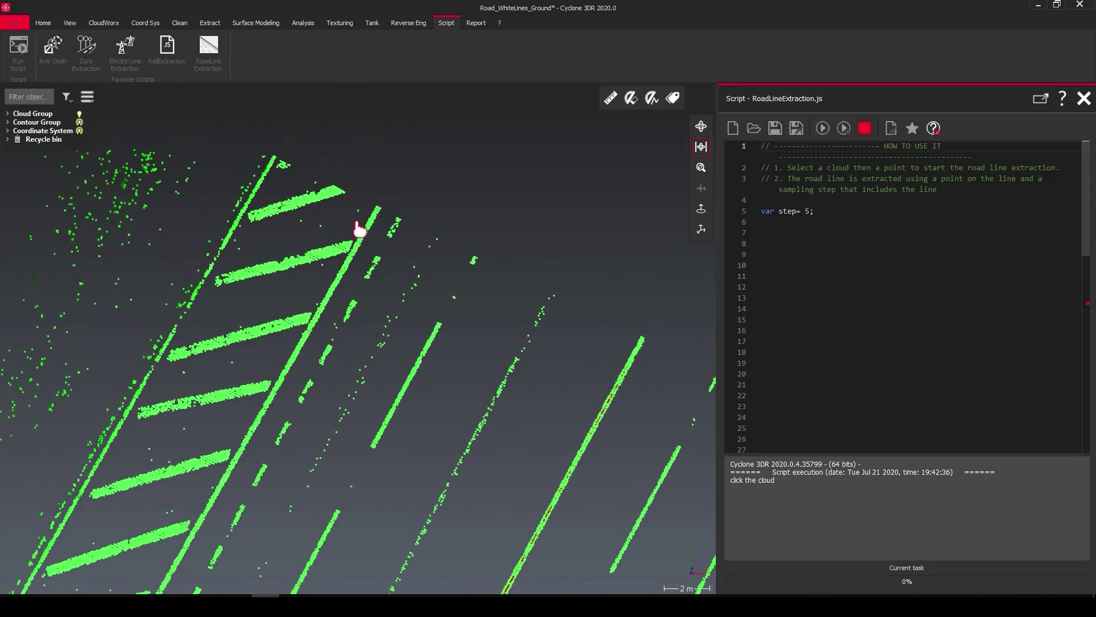
click(373, 227)
click(376, 209)
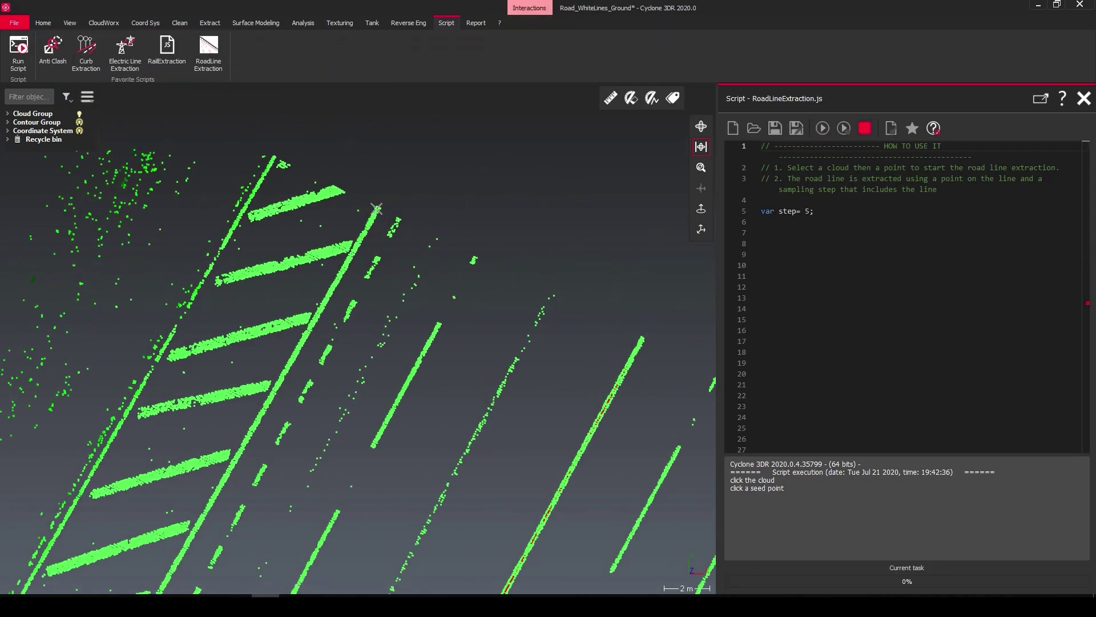
scroll(322, 221, down, 1)
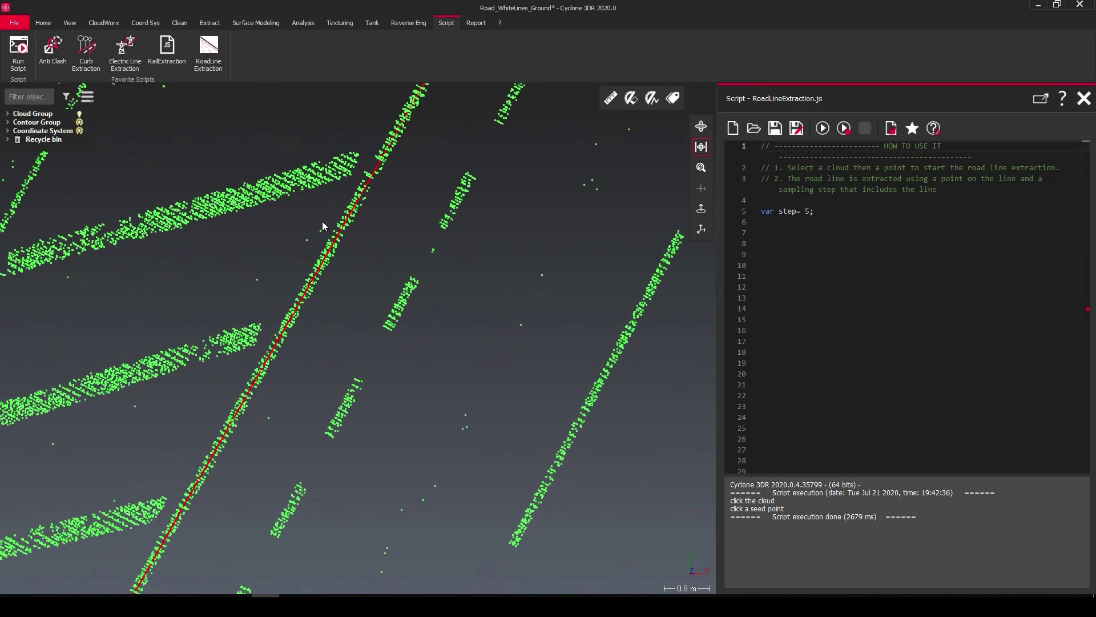
scroll(321, 229, down, 2)
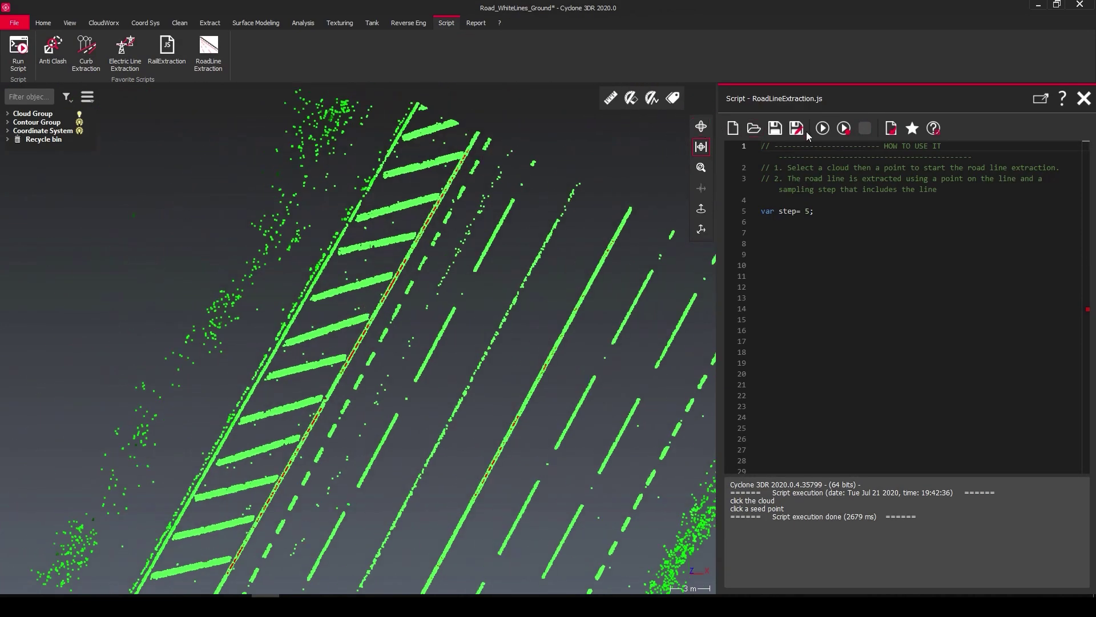
Extract the outer edge line with RoadLineExtraction
click(822, 128)
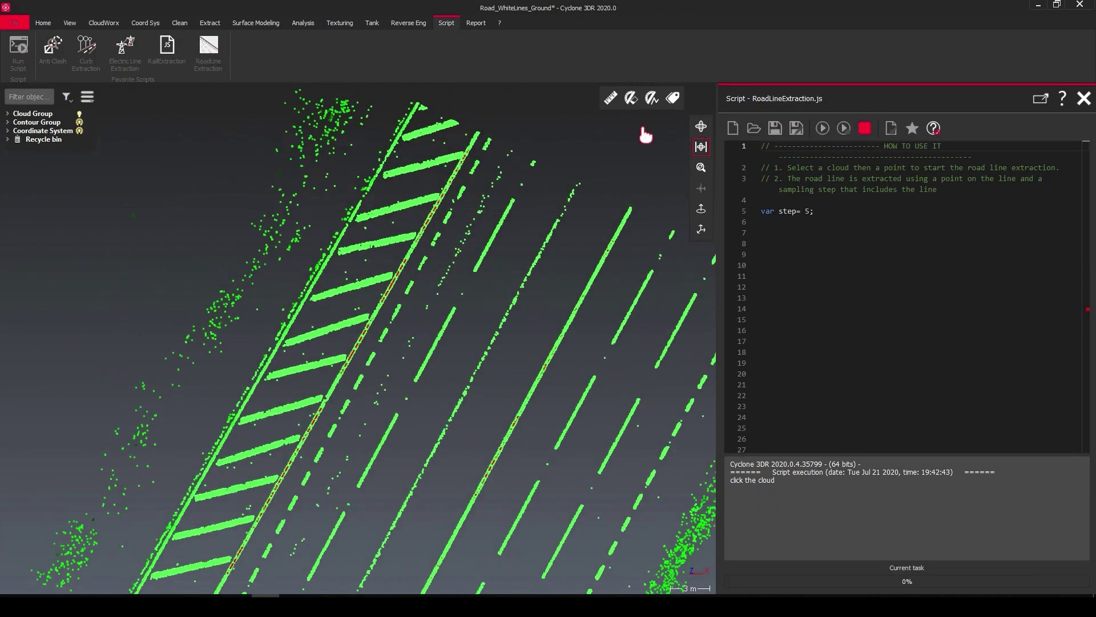
click(414, 118)
click(418, 98)
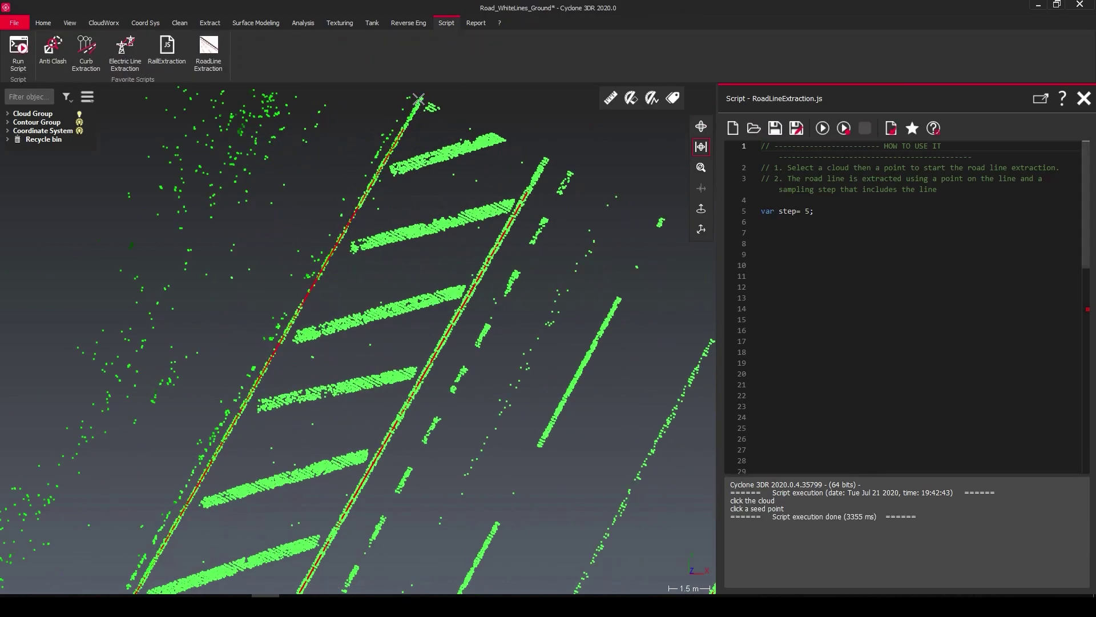
scroll(407, 165, down, 5)
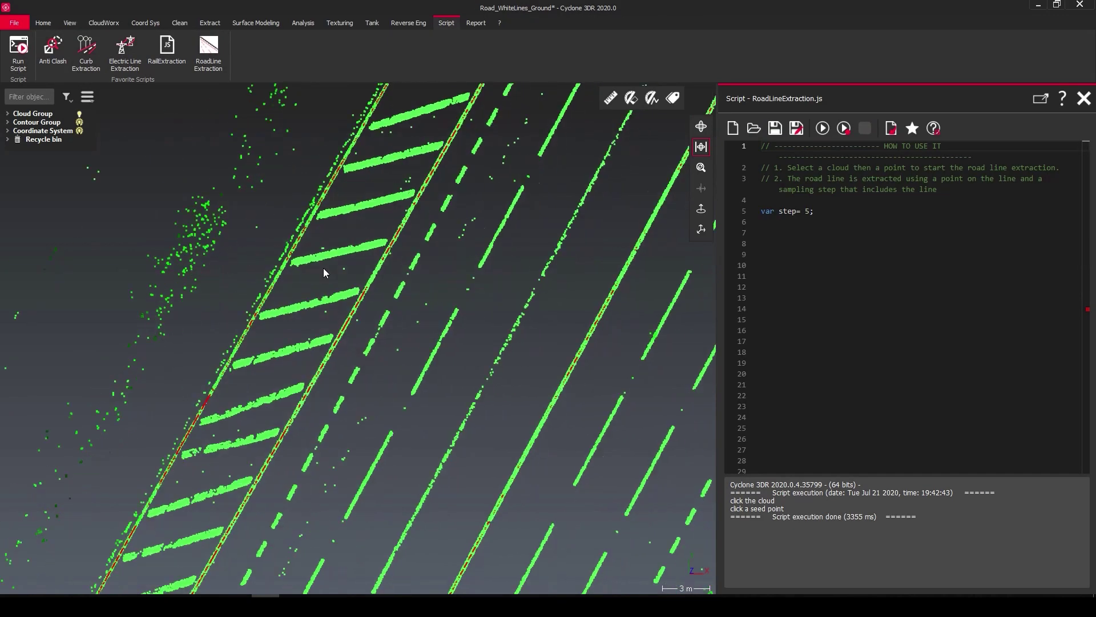
scroll(408, 165, down, 5)
mouse_move(452, 207)
middle_down()
mouse_move(344, 330)
mouse_move(382, 290)
middle_up()
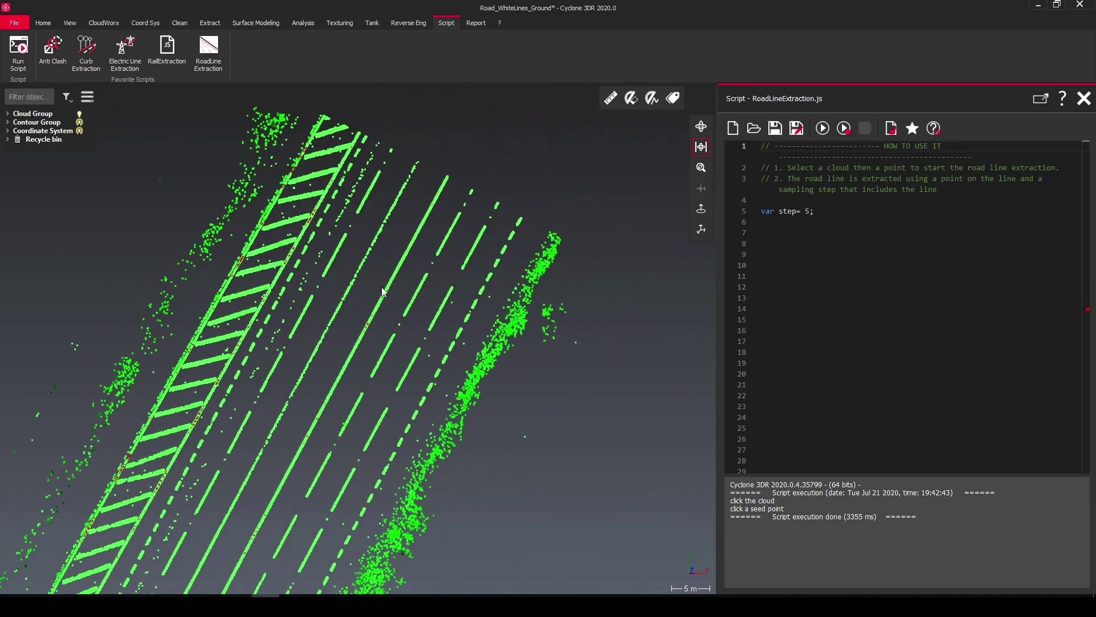
scroll(518, 255, up, 3)
Extract the rightmost dashed marking as a red polyline
click(819, 131)
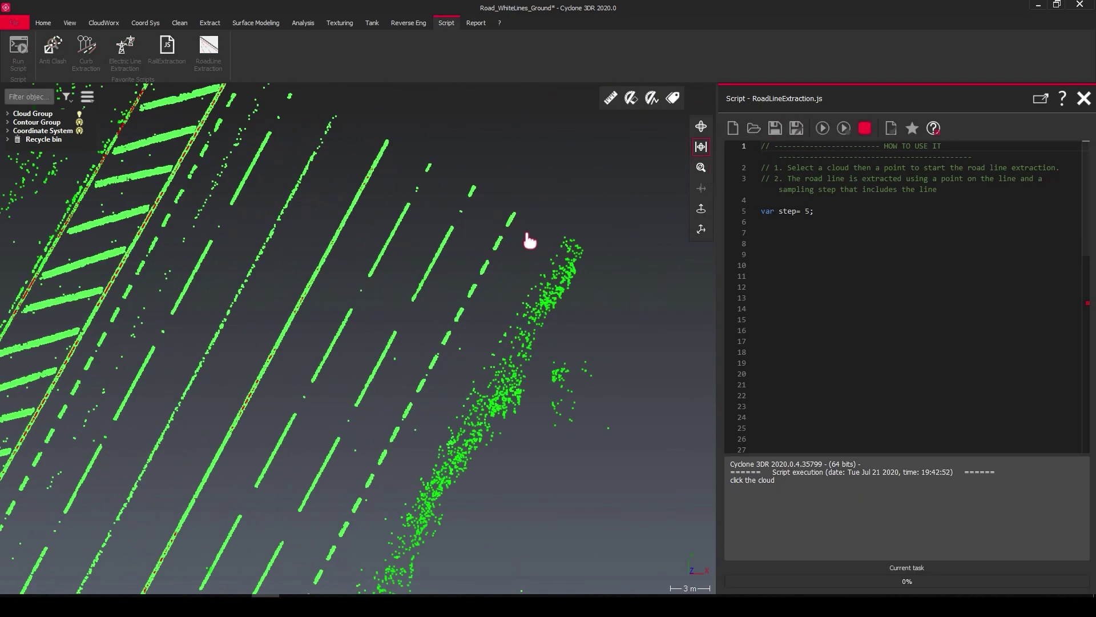
click(512, 215)
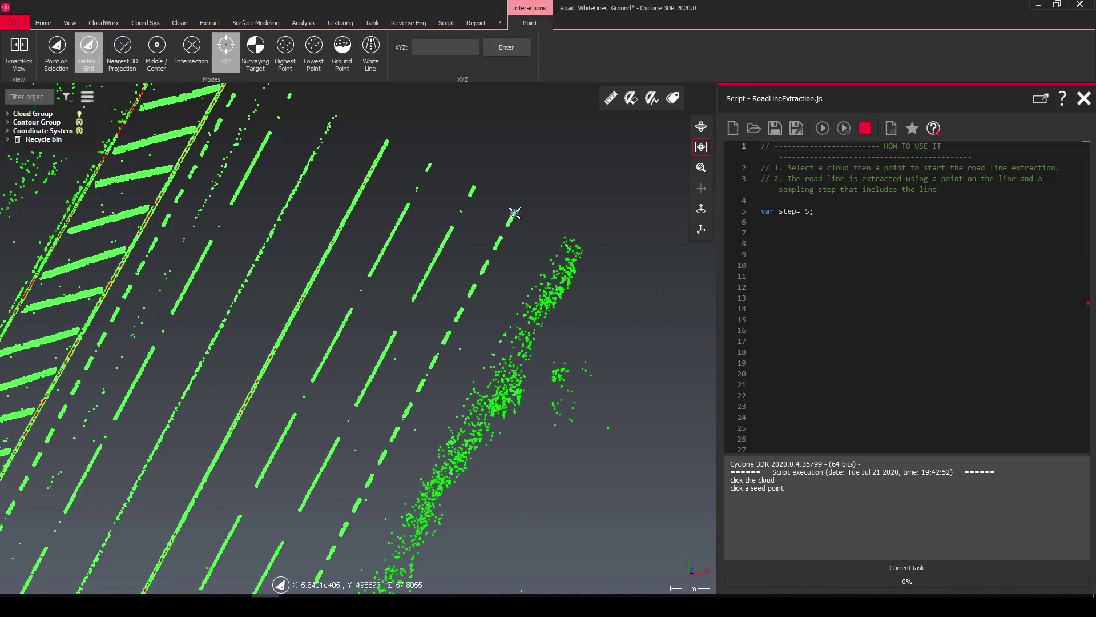
click(515, 213)
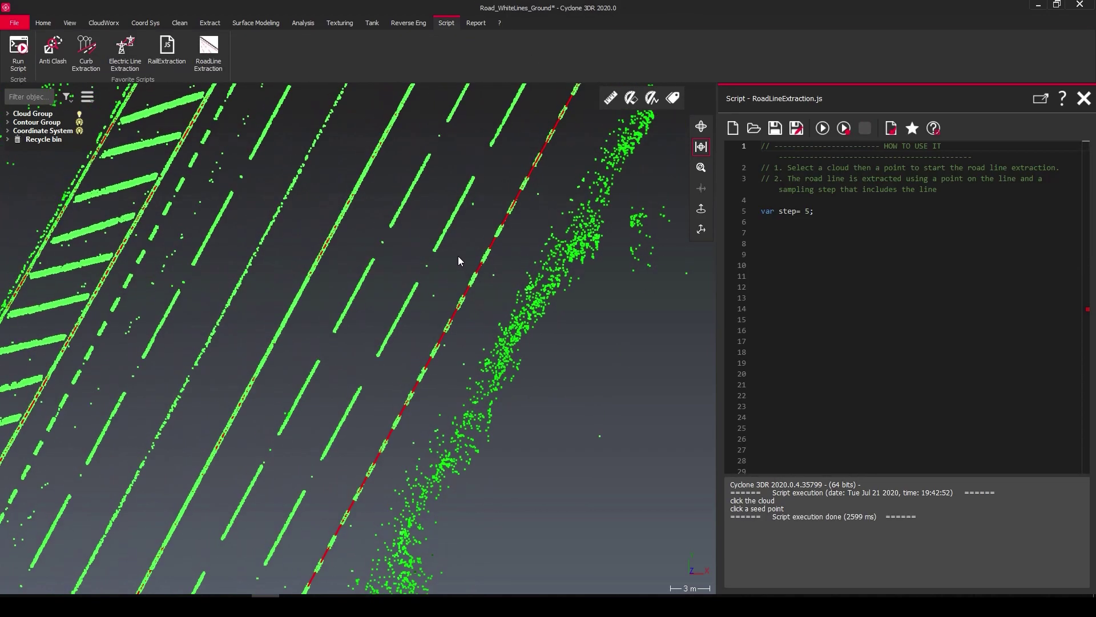
scroll(446, 227, down, 3)
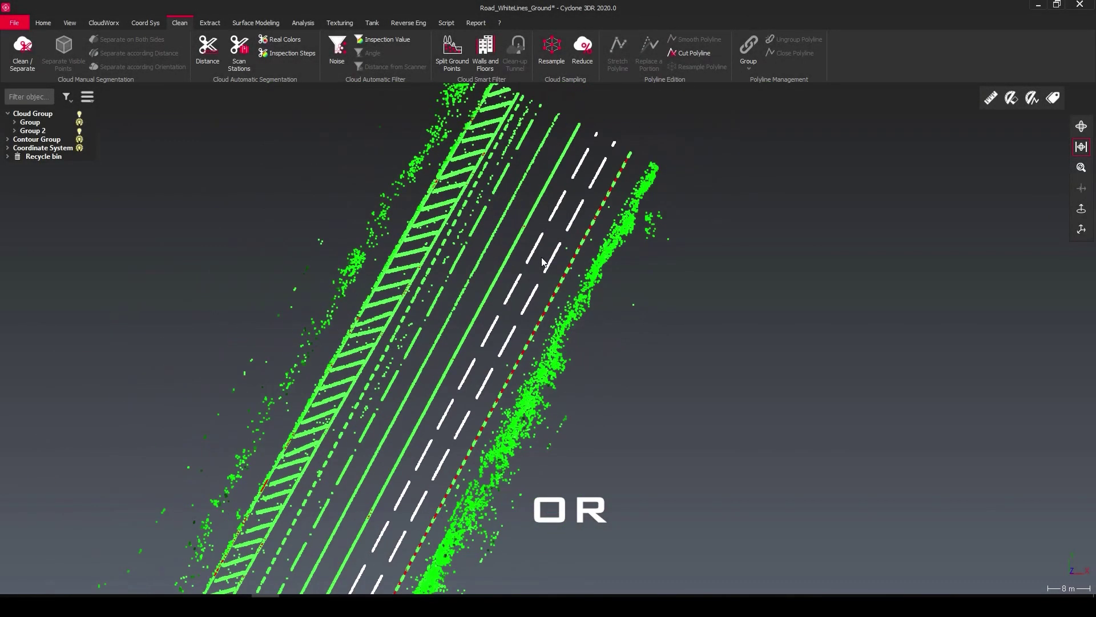
middle_drag(543, 262, 403, 266)
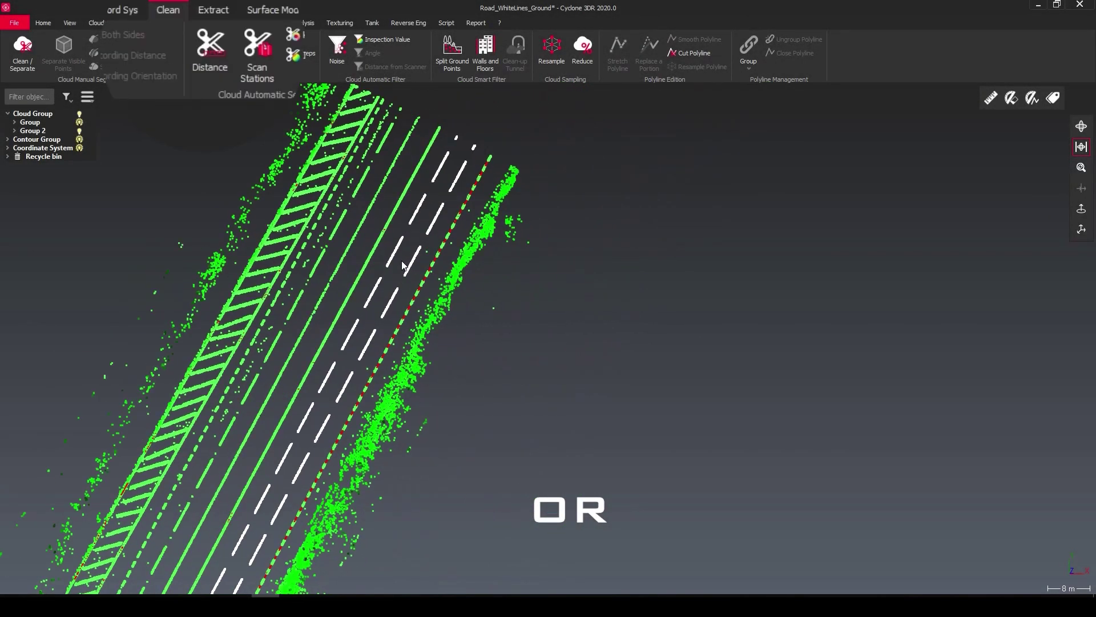
Start Extract > Line > Best Line on the remaining marking clouds
click(212, 10)
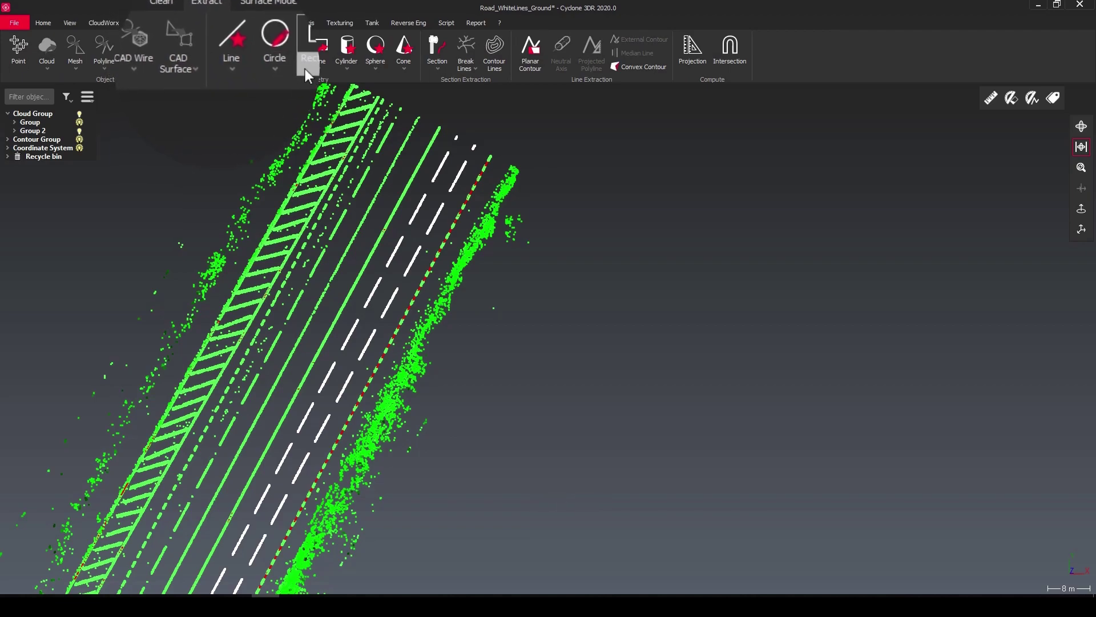
click(229, 63)
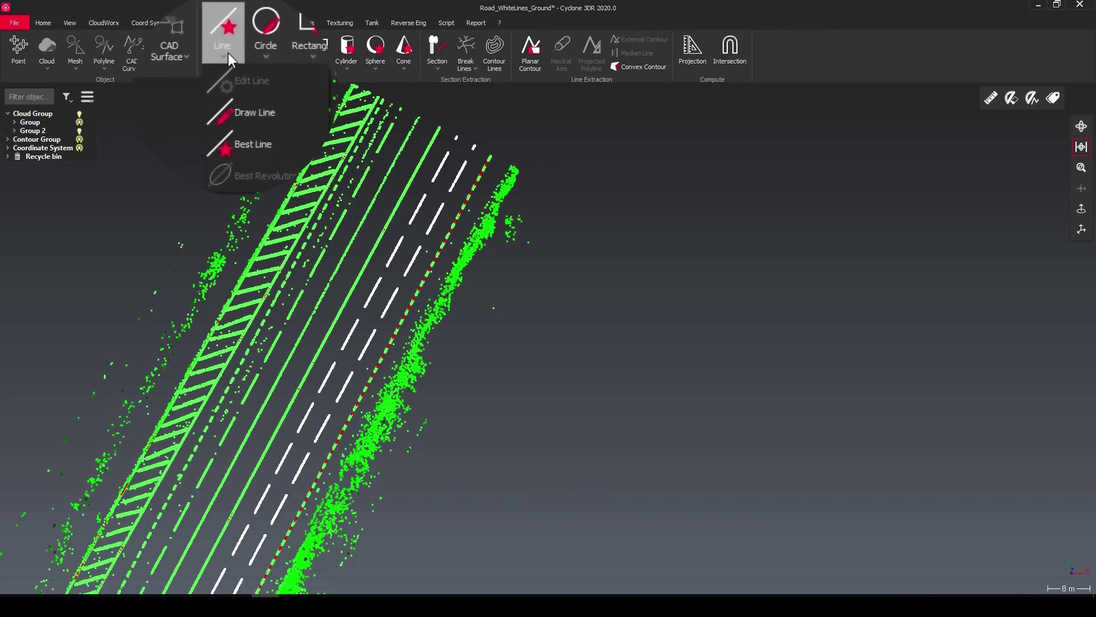
click(240, 127)
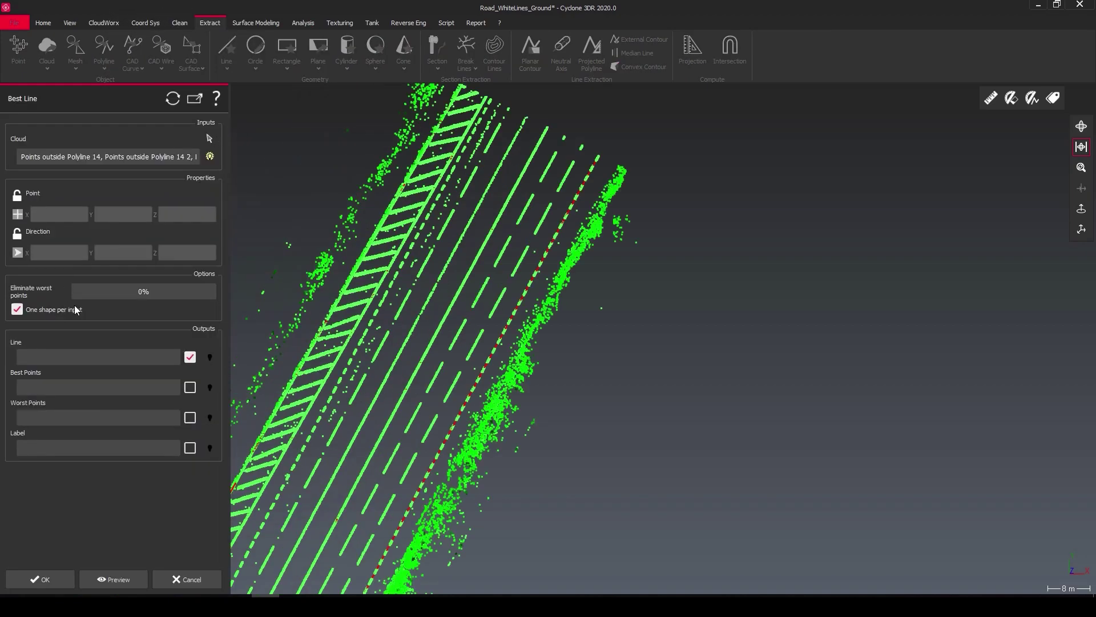
Preview best lines on the Points outside Polyline 14 clouds, hide labels, check fits, and accept
click(121, 580)
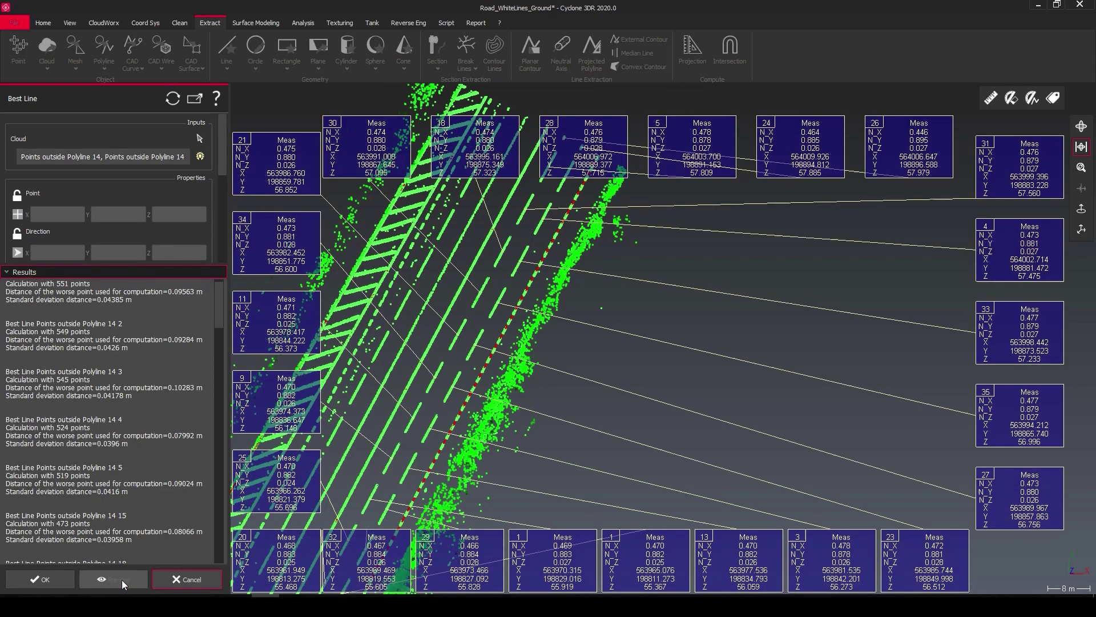
scroll(185, 245, down, 2)
scroll(186, 245, down, 3)
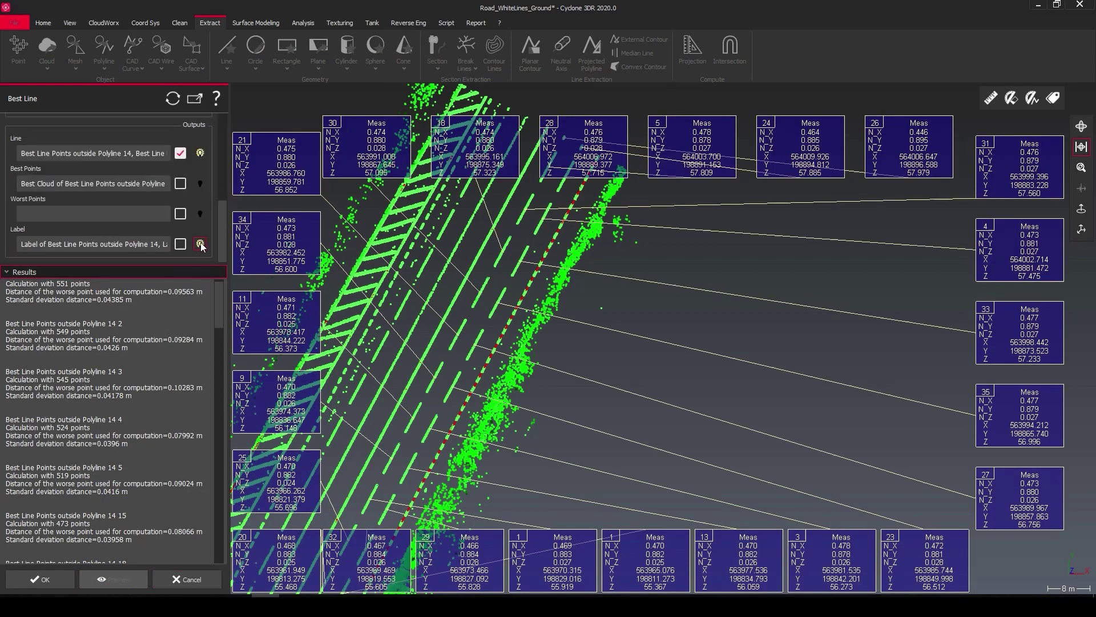
click(200, 244)
scroll(608, 241, up, 3)
scroll(483, 247, up, 3)
scroll(486, 244, up, 2)
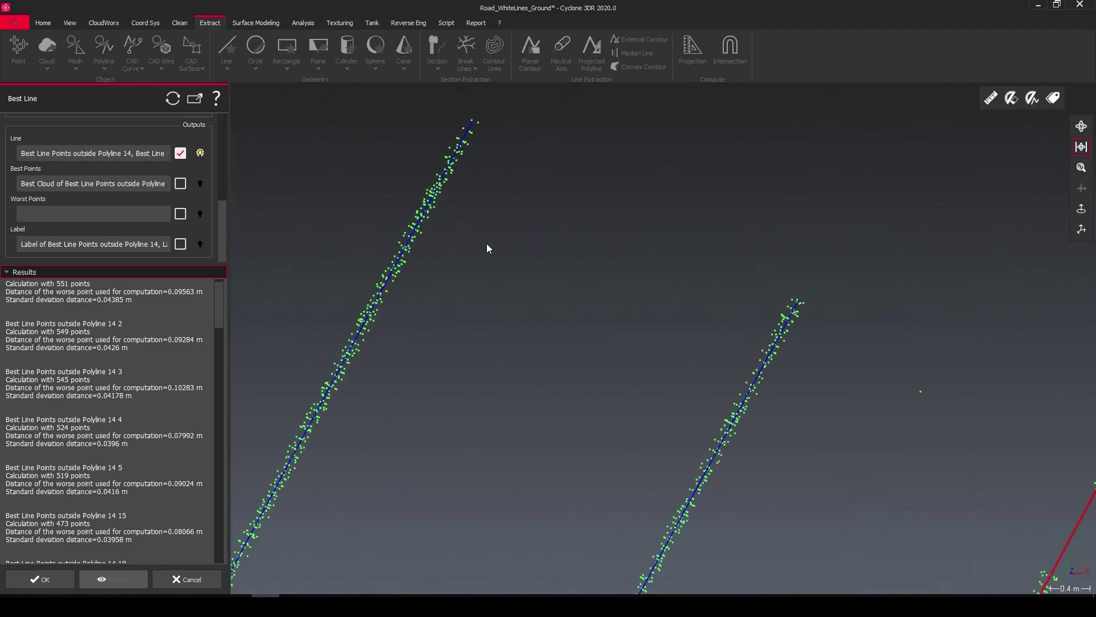
scroll(487, 243, down, 4)
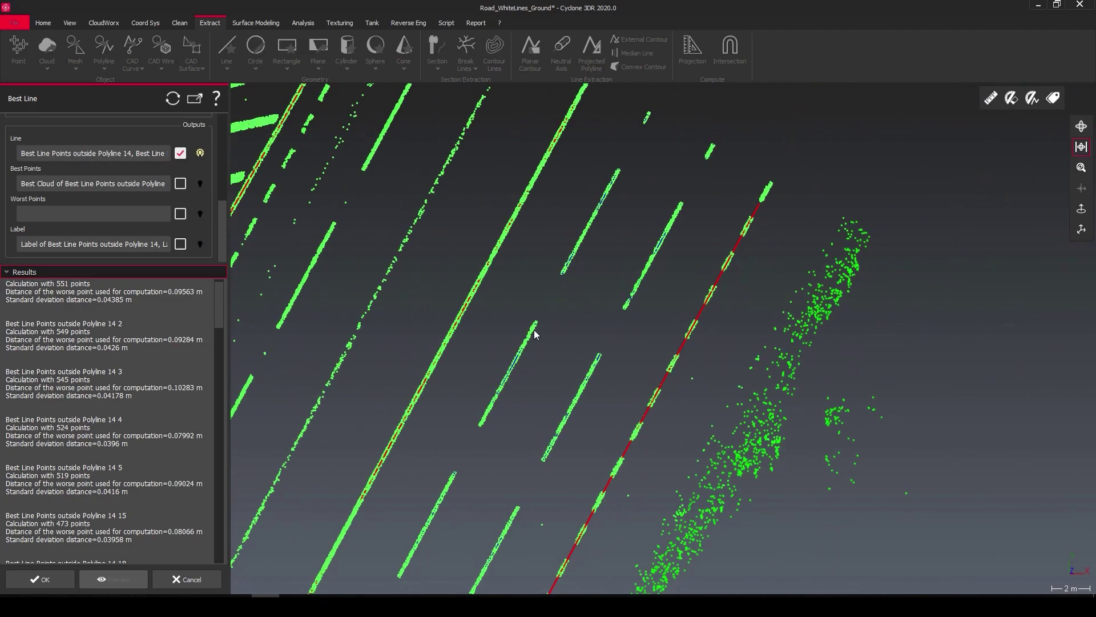
middle_drag(535, 334, 625, 147)
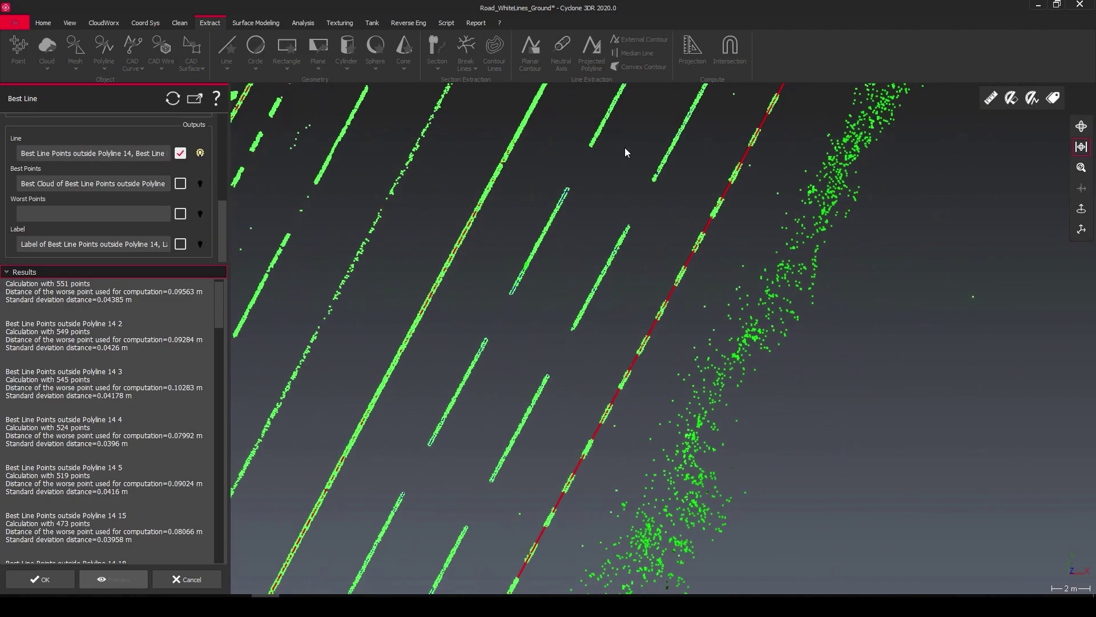
click(36, 581)
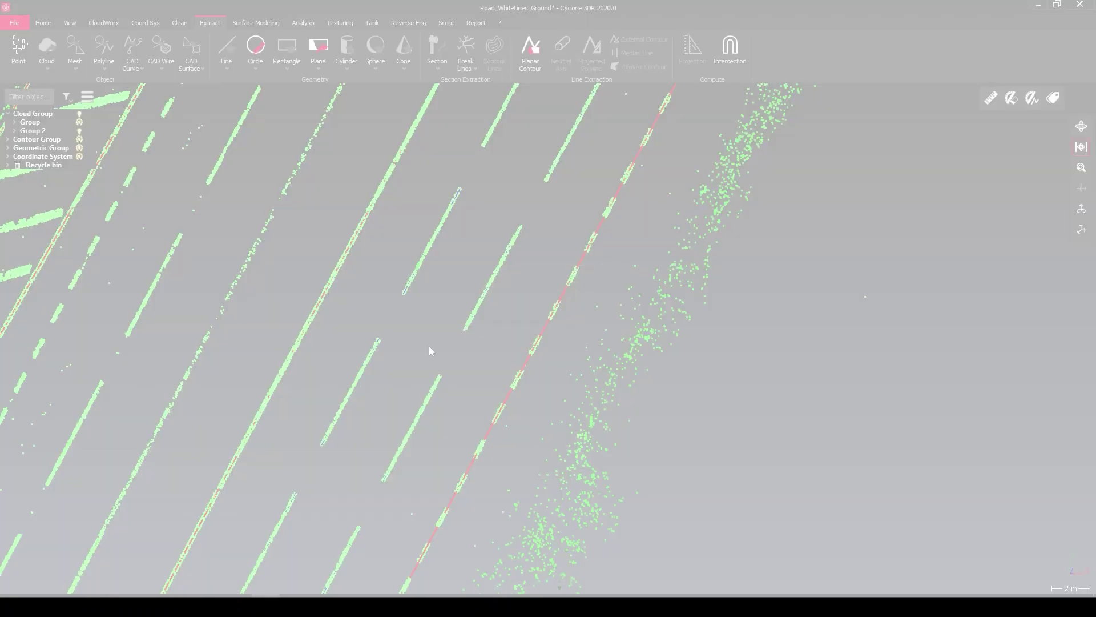
From top view (keypad 7), send the road lines to AutoCAD 2019 - Drawing1.dwg
scroll(371, 245, up, 5)
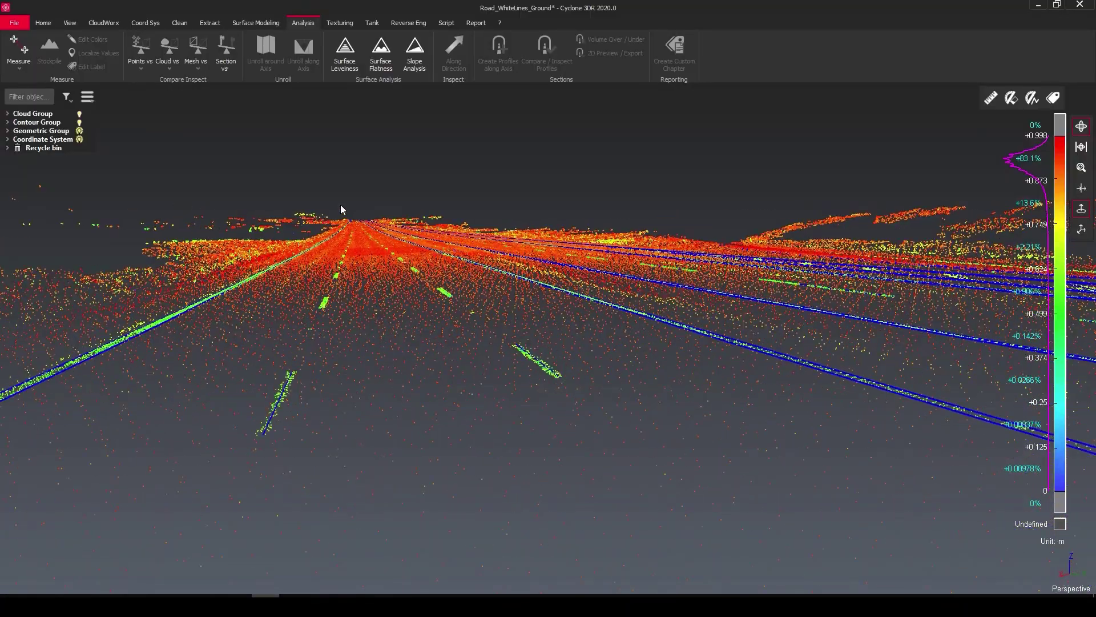
mouse_move(343, 289)
mouse_down()
mouse_move(335, 325)
mouse_move(323, 308)
mouse_move(348, 107)
mouse_move(355, 354)
mouse_move(379, 307)
mouse_move(382, 406)
mouse_move(416, 465)
mouse_move(375, 311)
mouse_move(378, 187)
mouse_up()
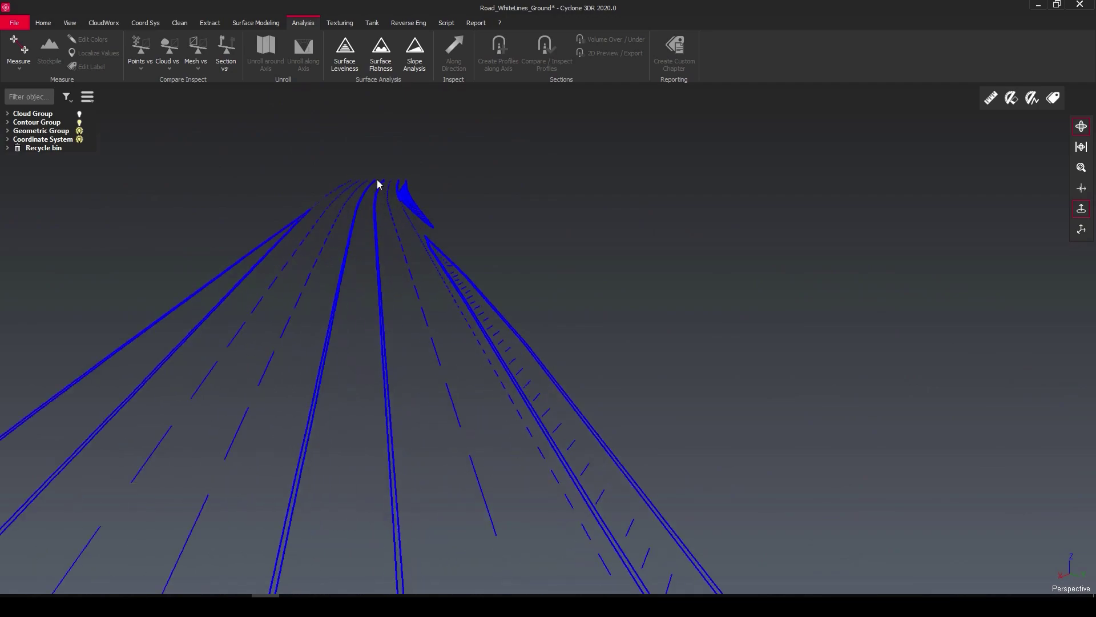
key(KP_7)
mouse_move(360, 236)
mouse_down()
mouse_move(367, 379)
mouse_move(404, 293)
mouse_move(544, 354)
mouse_move(350, 148)
mouse_up()
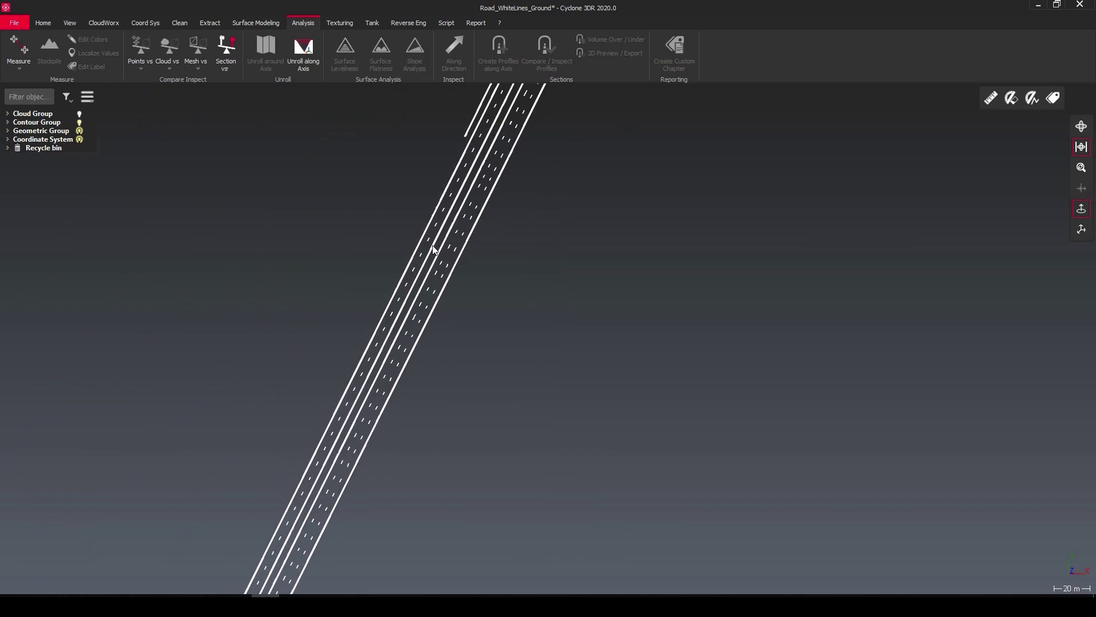
right_click(433, 248)
mouse_move(446, 312)
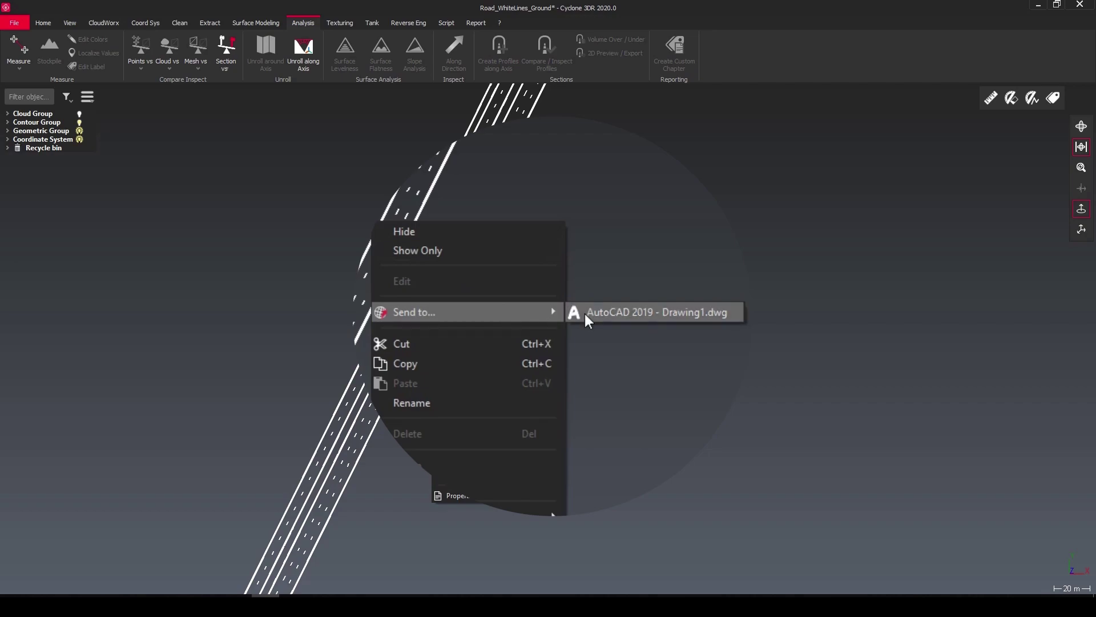
click(620, 314)
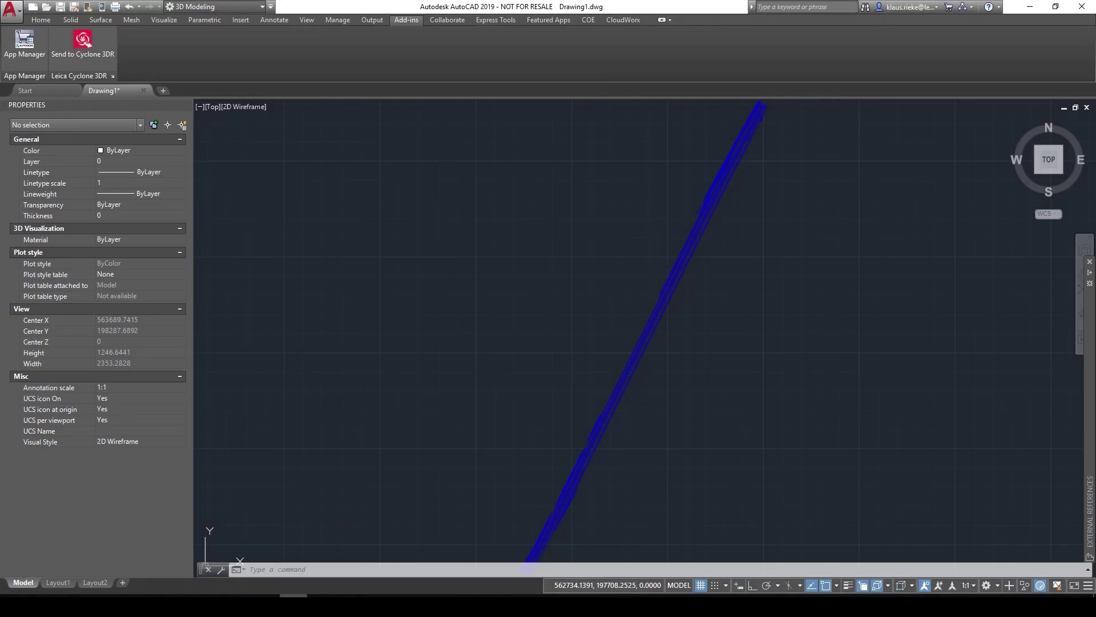
mouse_move(553, 368)
middle_down()
mouse_move(592, 247)
mouse_move(615, 467)
middle_up()
scroll(569, 294, up, 10)
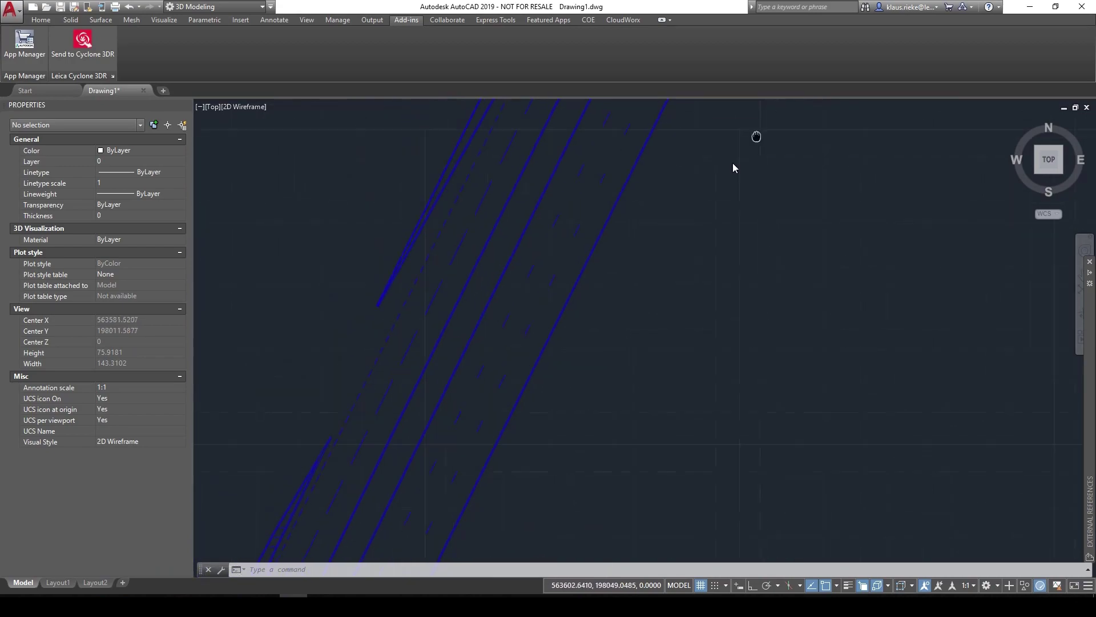
mouse_move(747, 176)
middle_down()
mouse_move(568, 548)
mouse_move(537, 536)
middle_up()
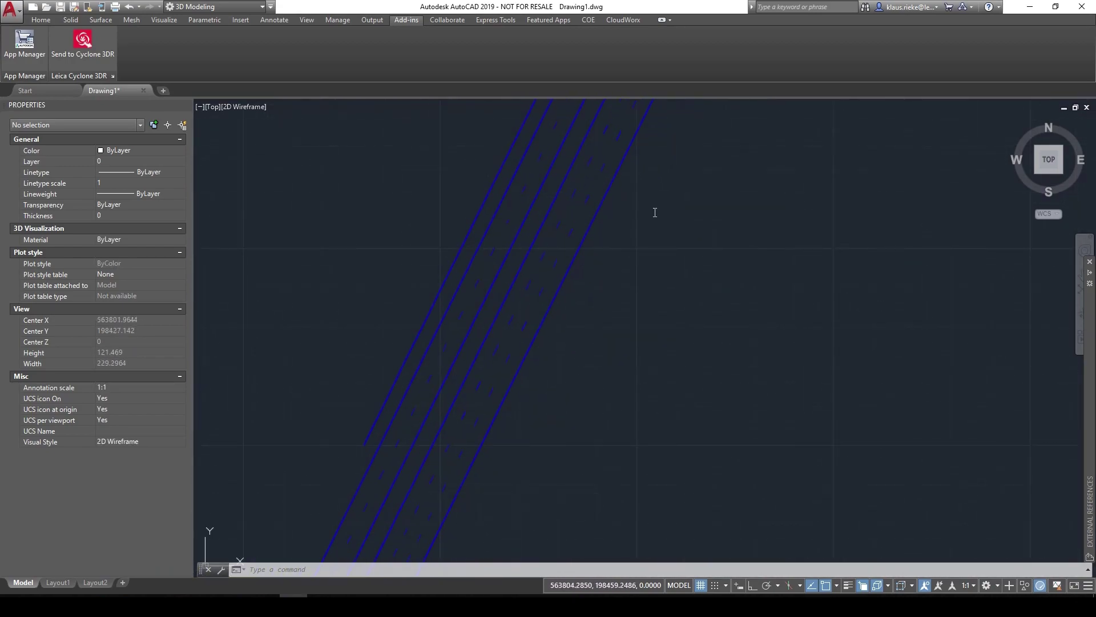
mouse_move(655, 213)
middle_down()
mouse_move(661, 326)
mouse_move(632, 497)
middle_up()
middle_drag(723, 225, 657, 398)
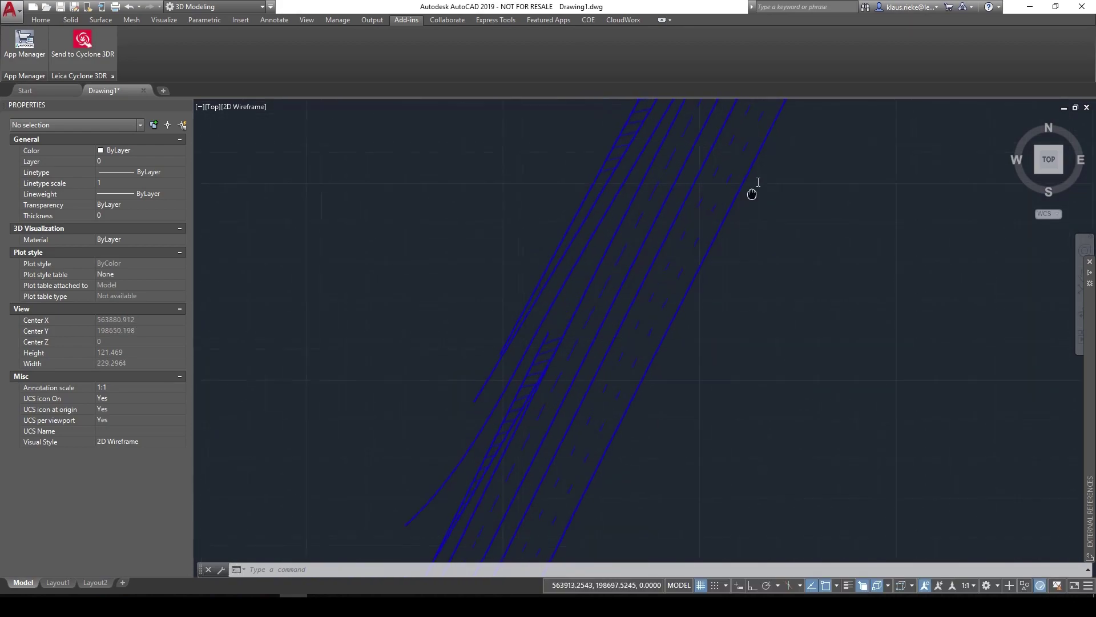